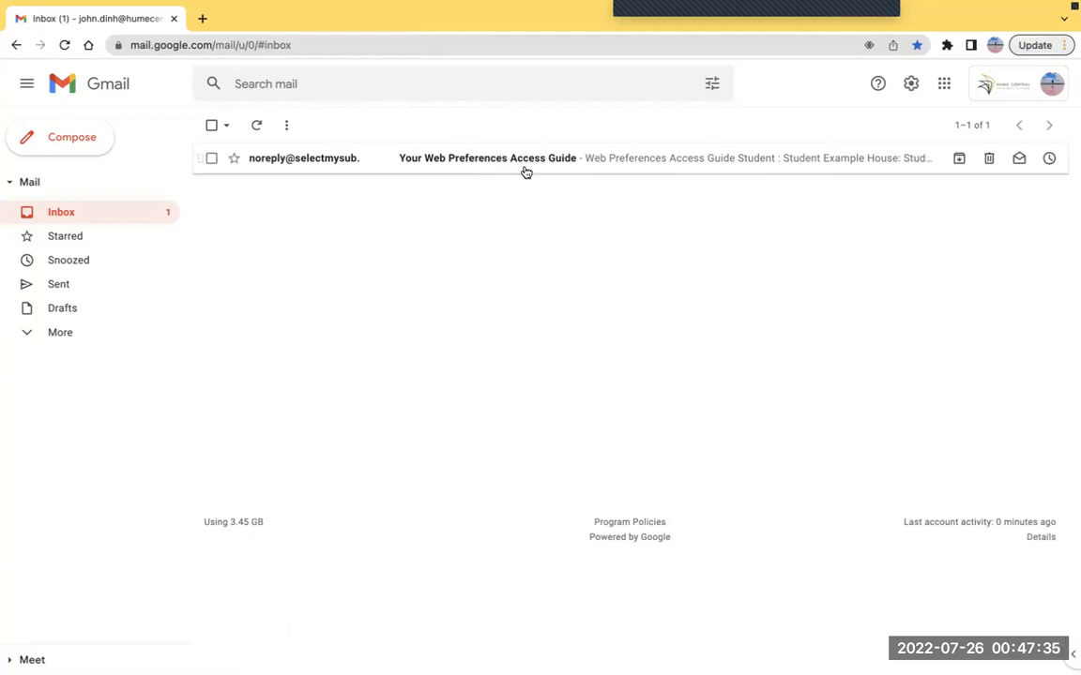
Read the 'Your Web Preferences Access Guide' email's six steps and follow its Web Preferences link
click(498, 161)
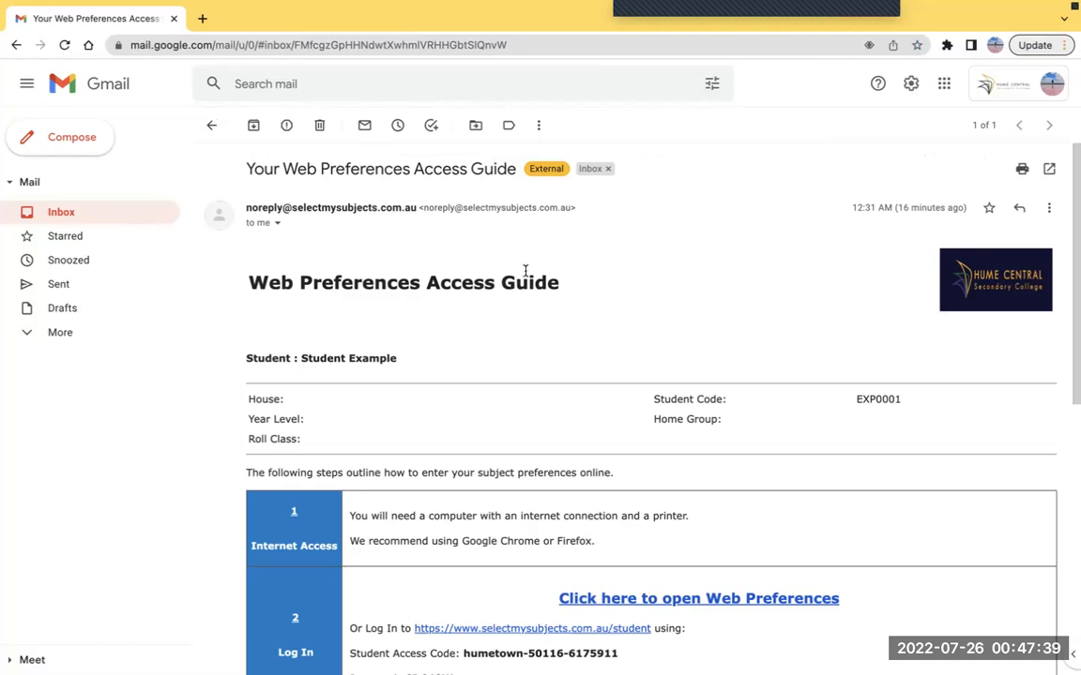
scroll(478, 309, down, 10)
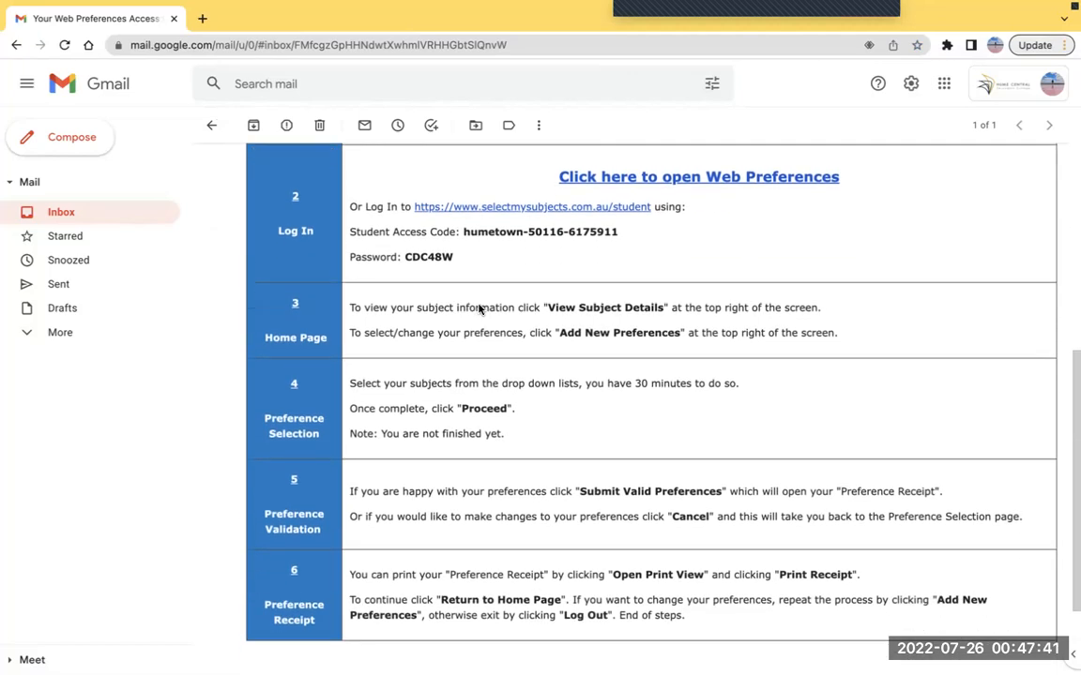
scroll(478, 308, up, 5)
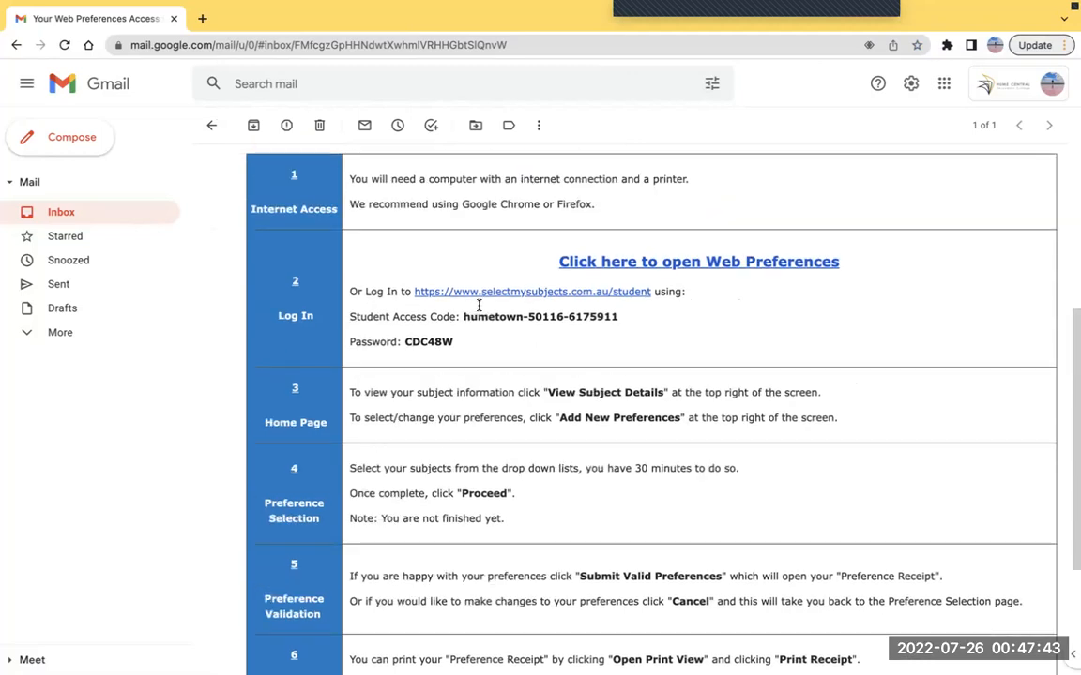
scroll(478, 308, up, 3)
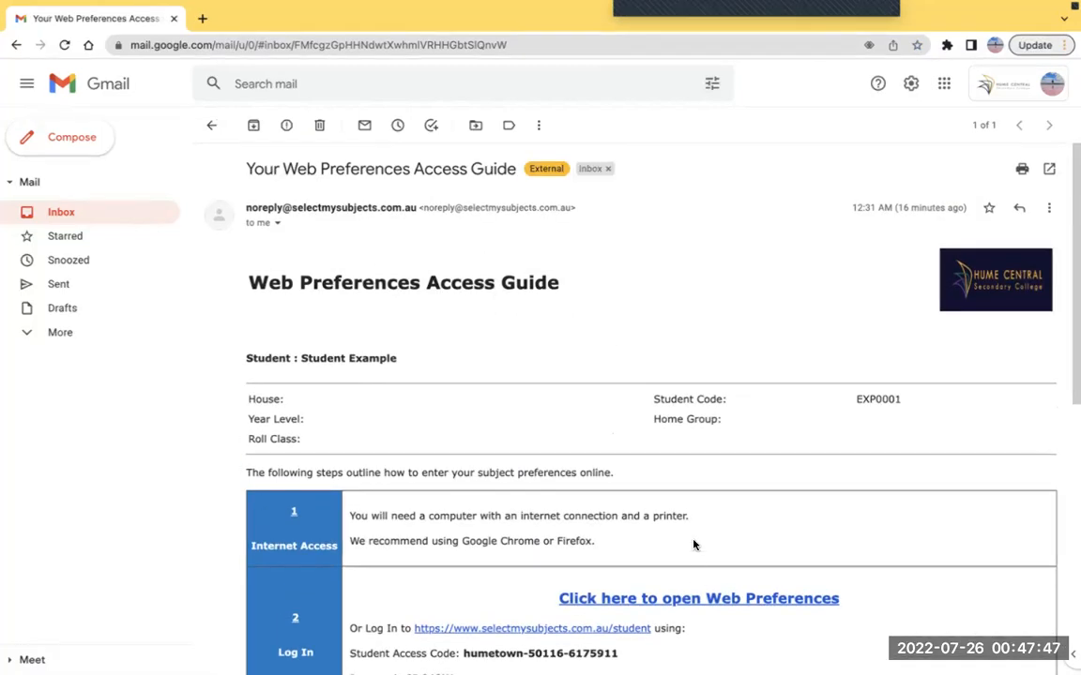
scroll(756, 514, down, 1)
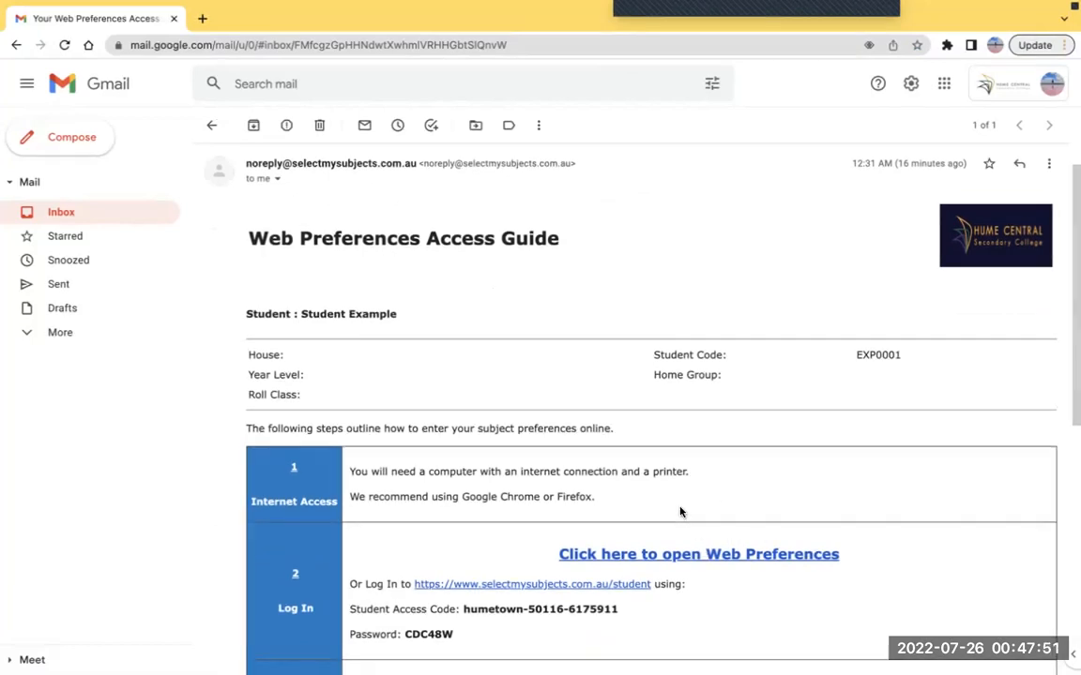
click(718, 555)
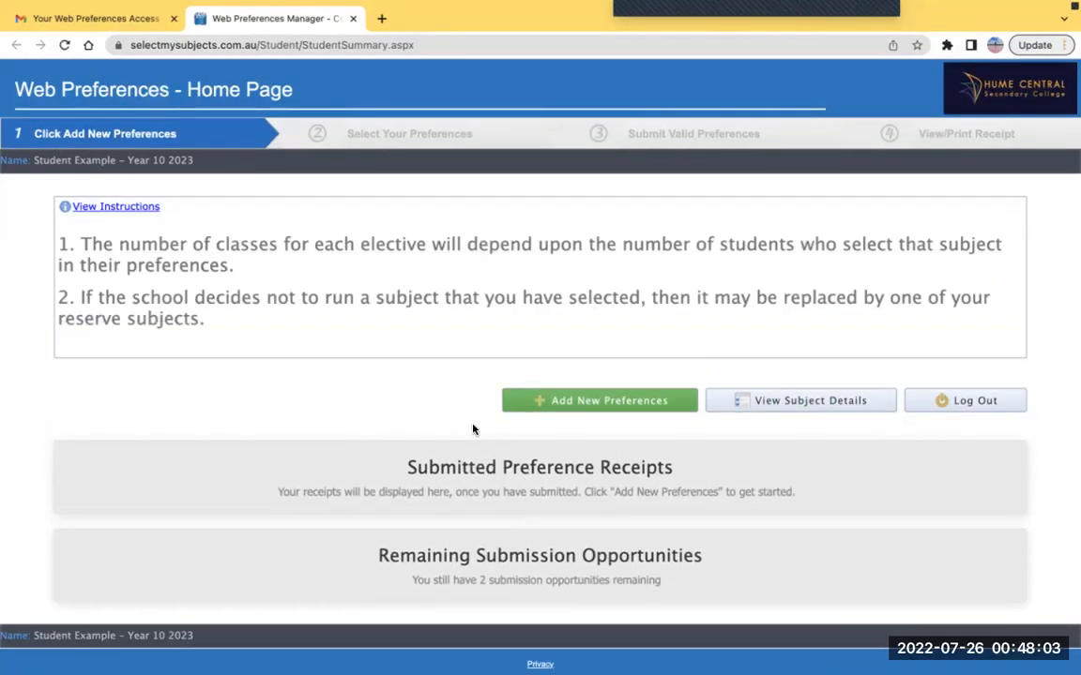
Check the student name and year level on the home page, then choose Add New Preferences
drag(195, 160, 91, 156)
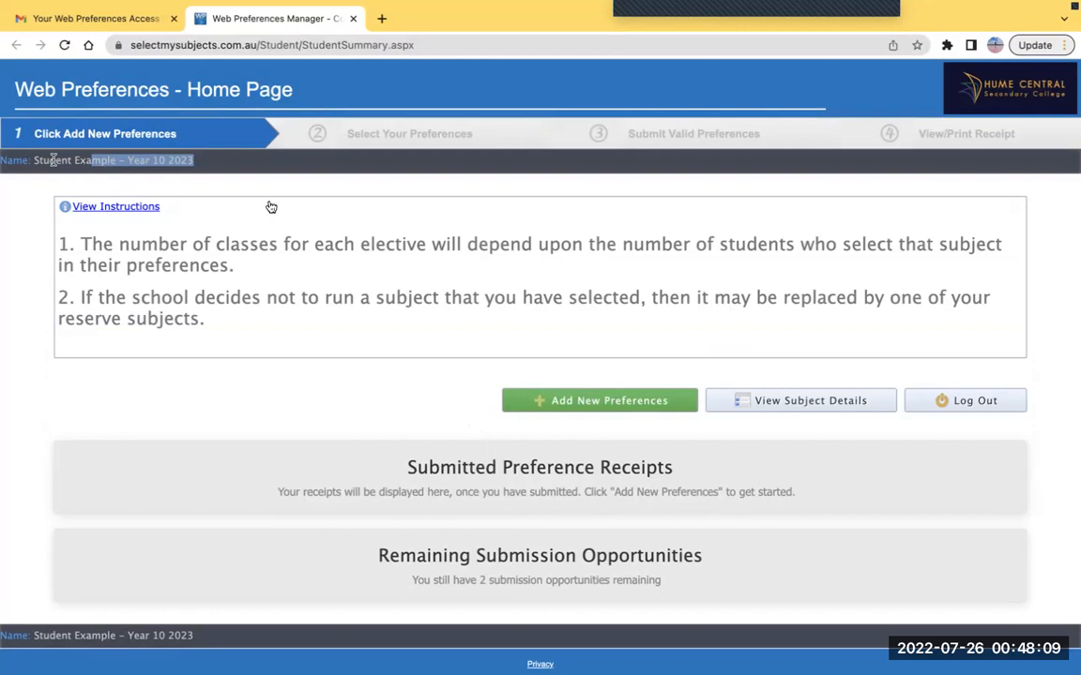
click(330, 285)
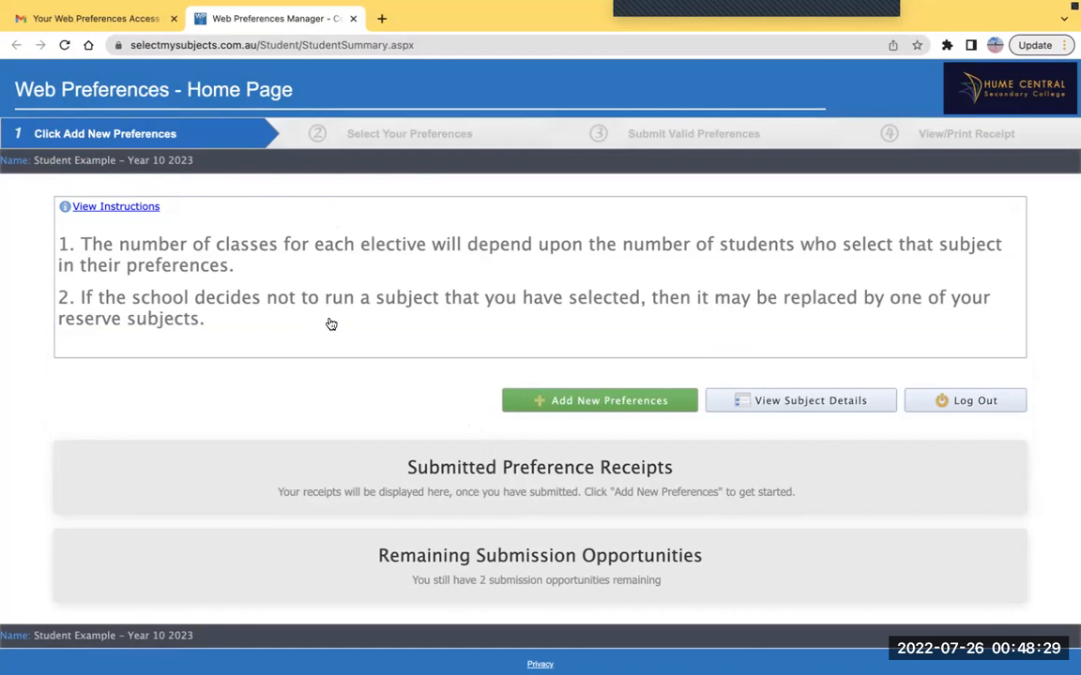
click(564, 404)
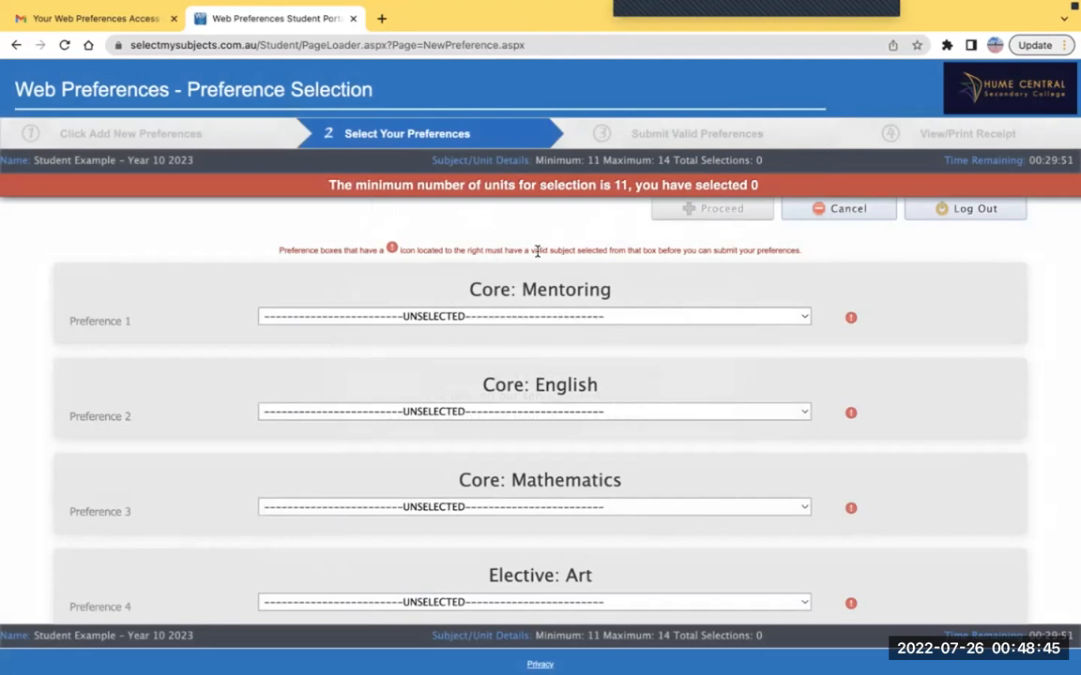
Scroll through the empty Preferences 1–11 and Reserves 1–4 down to Proceed and back up
scroll(525, 253, down, 1)
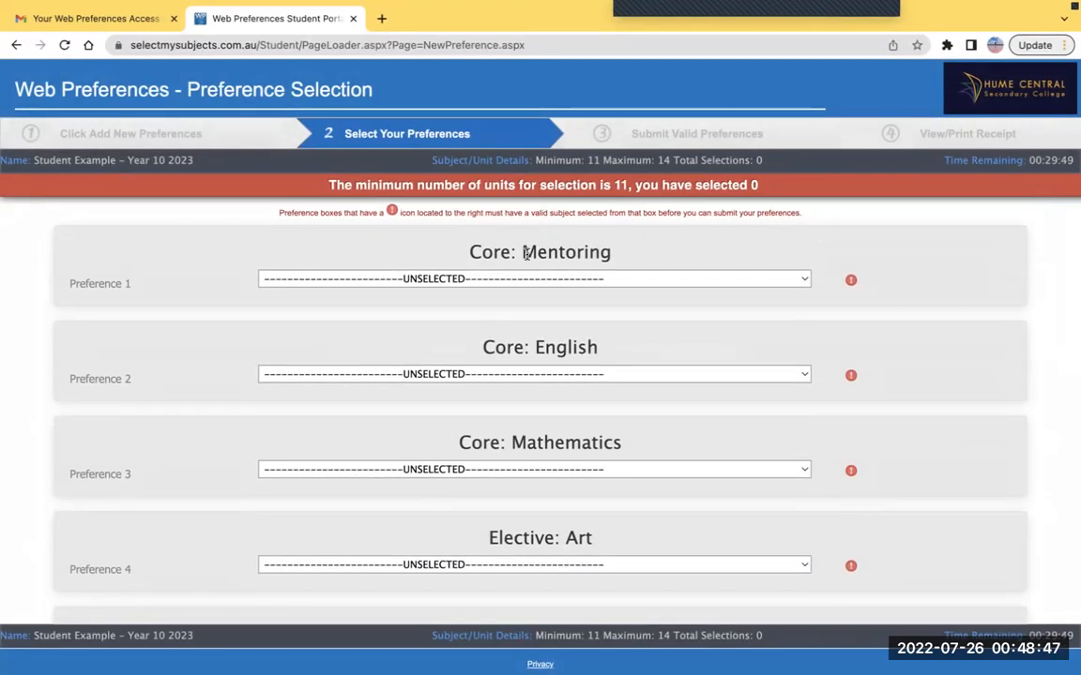
scroll(526, 255, down, 3)
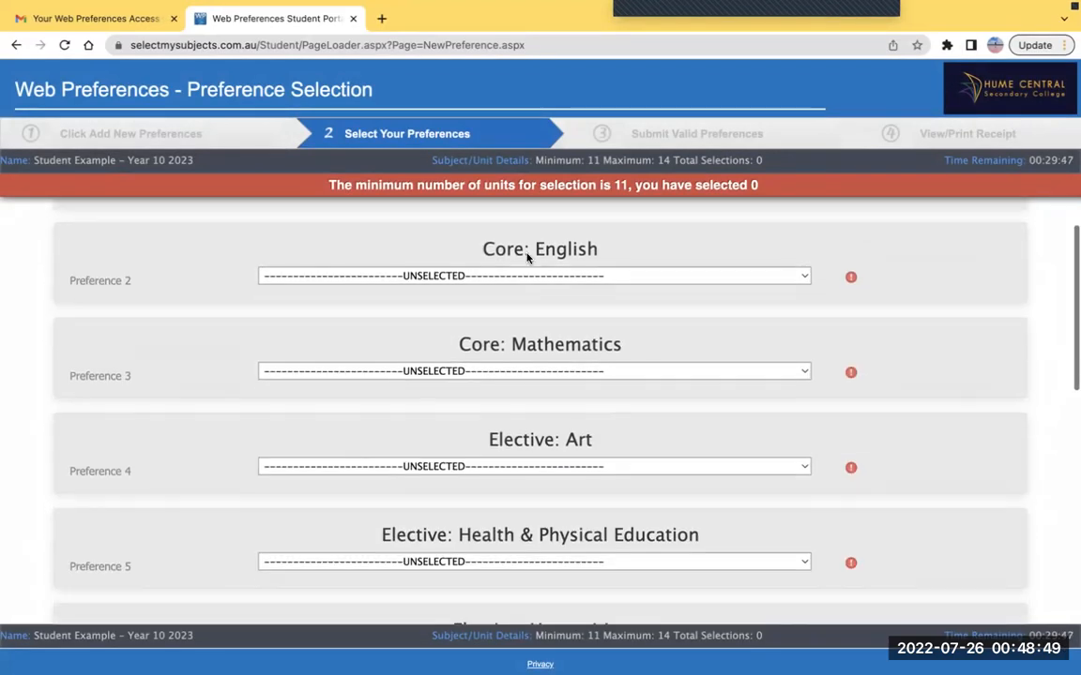
scroll(525, 256, down, 2)
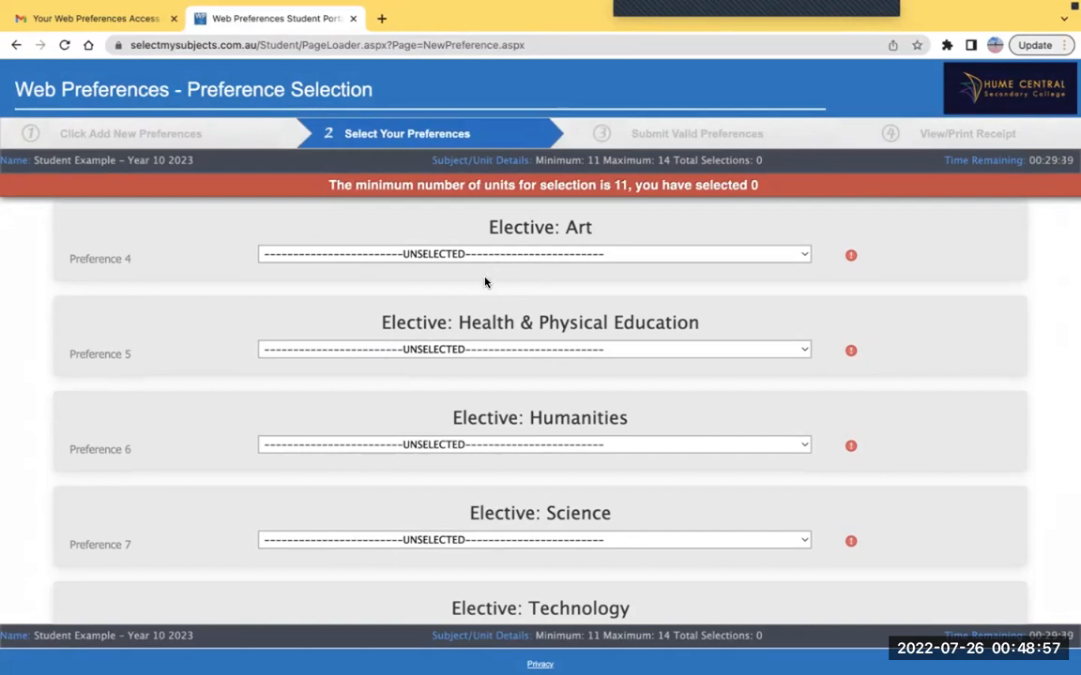
scroll(440, 323, down, 1)
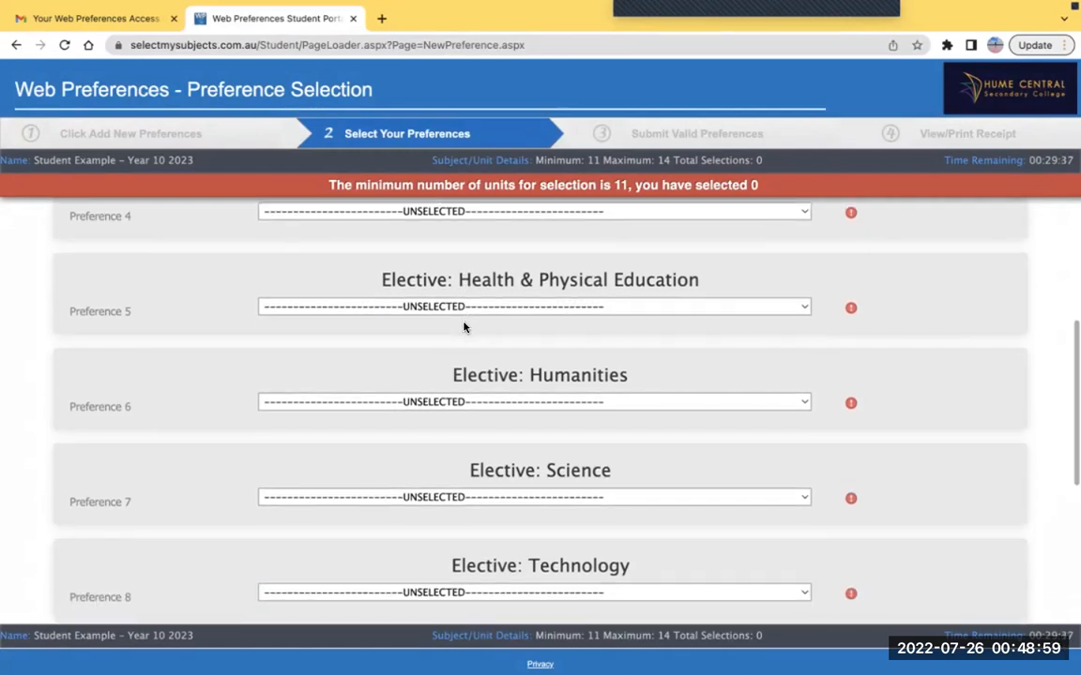
scroll(463, 326, down, 9)
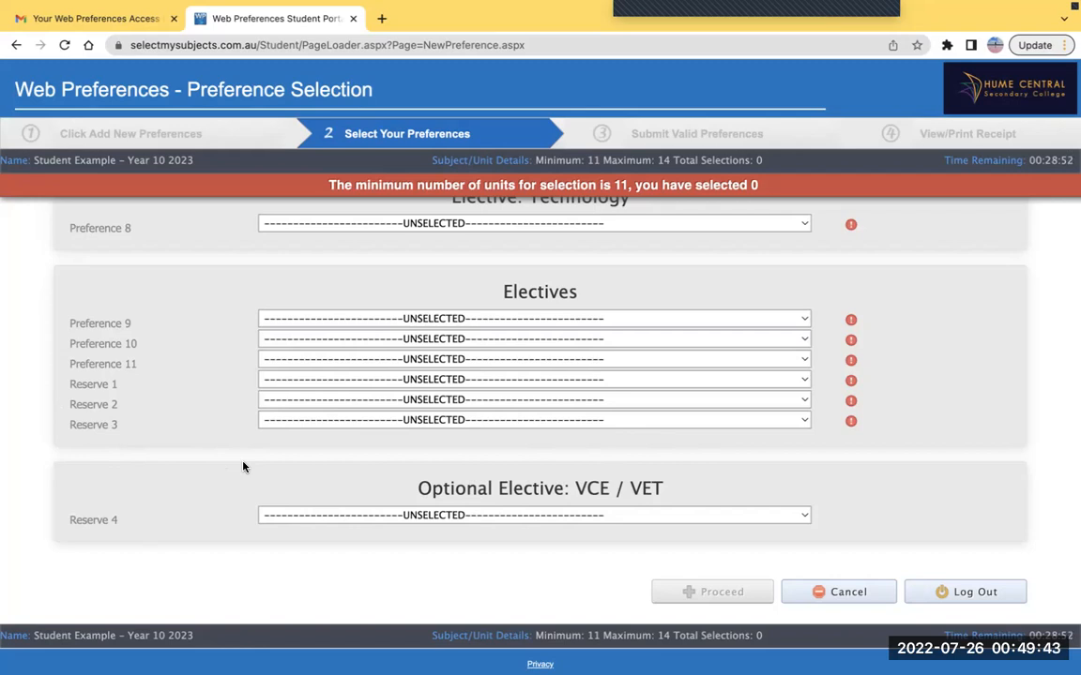
scroll(253, 466, up, 10)
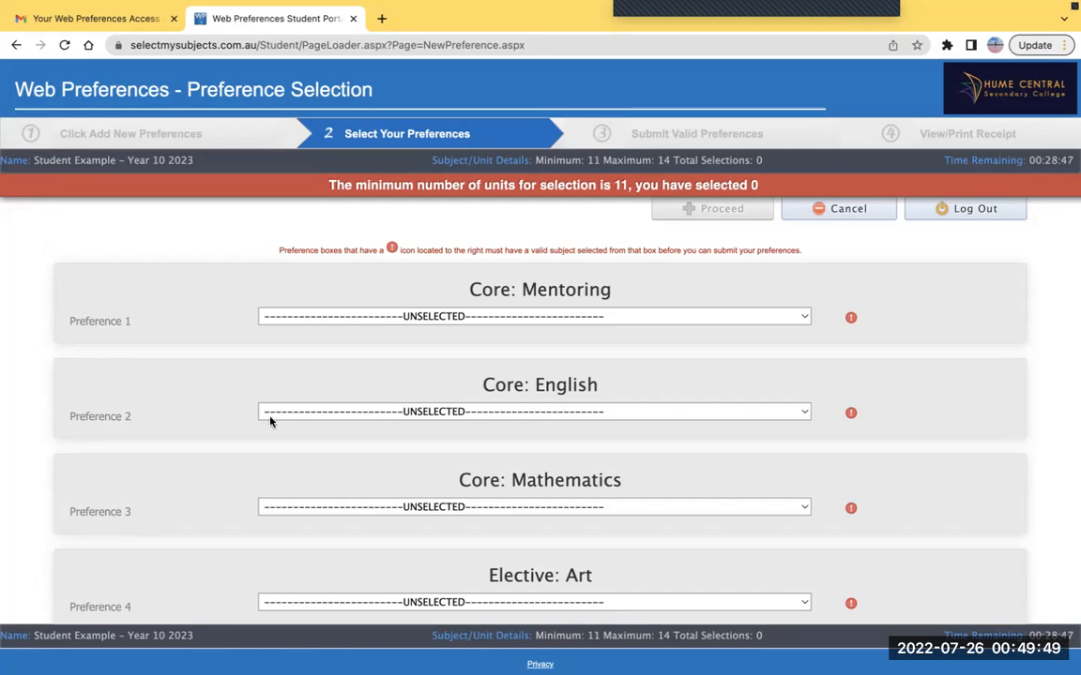
Pick 10 Mentoring 1, 10 English 1 and 10 General Maths 1 in the first three dropdowns
click(313, 316)
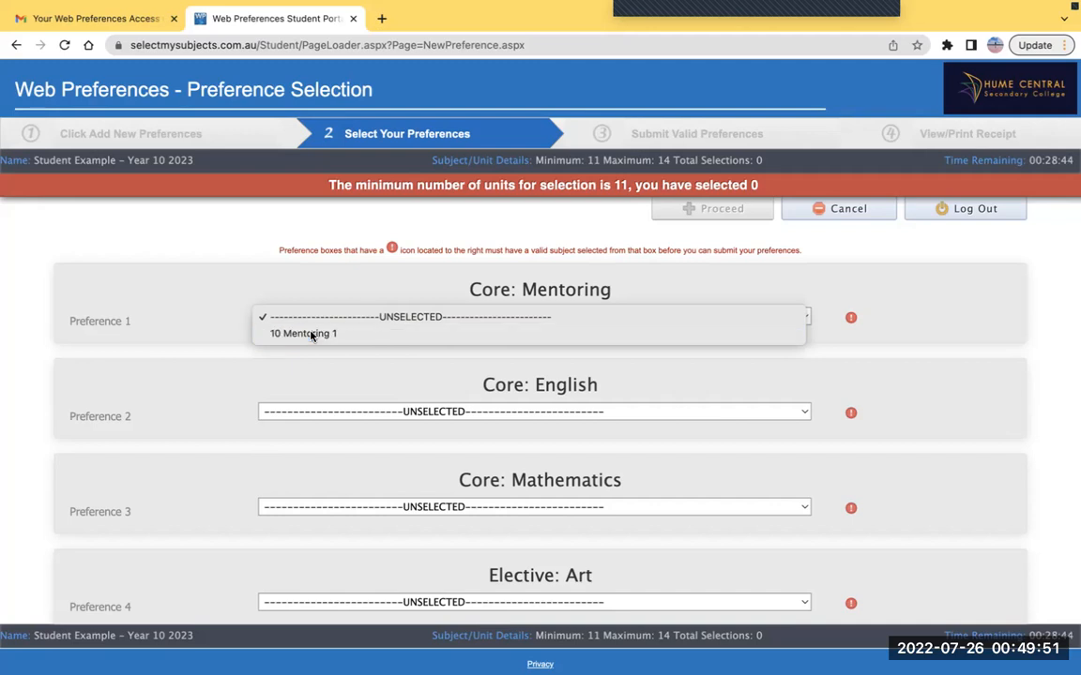
click(312, 334)
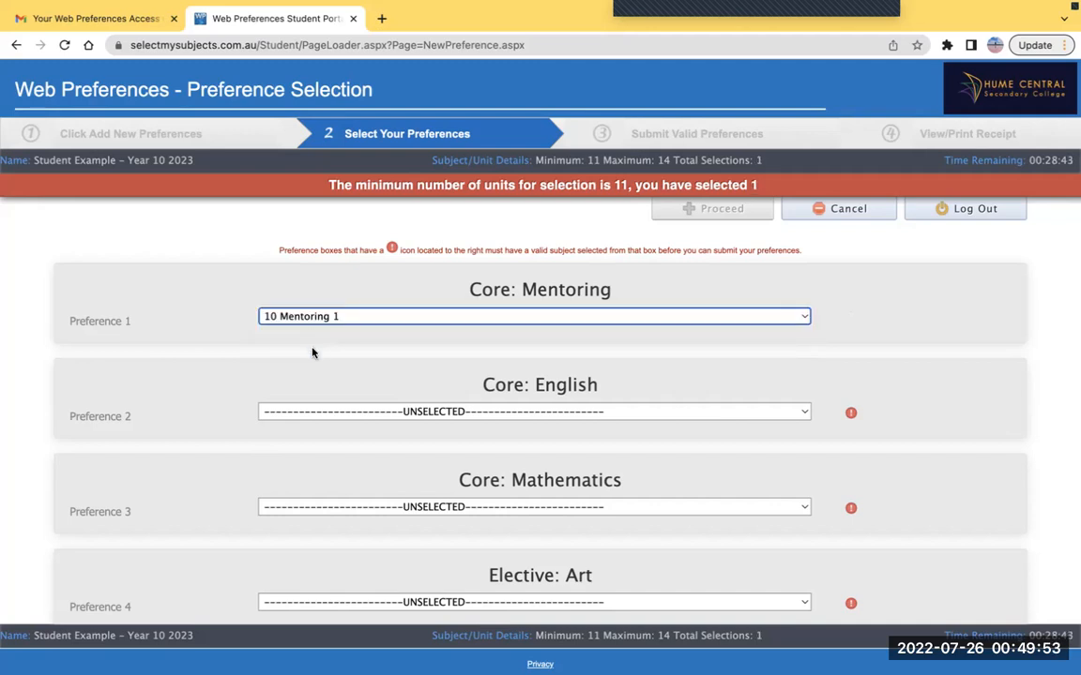
click(306, 416)
click(306, 430)
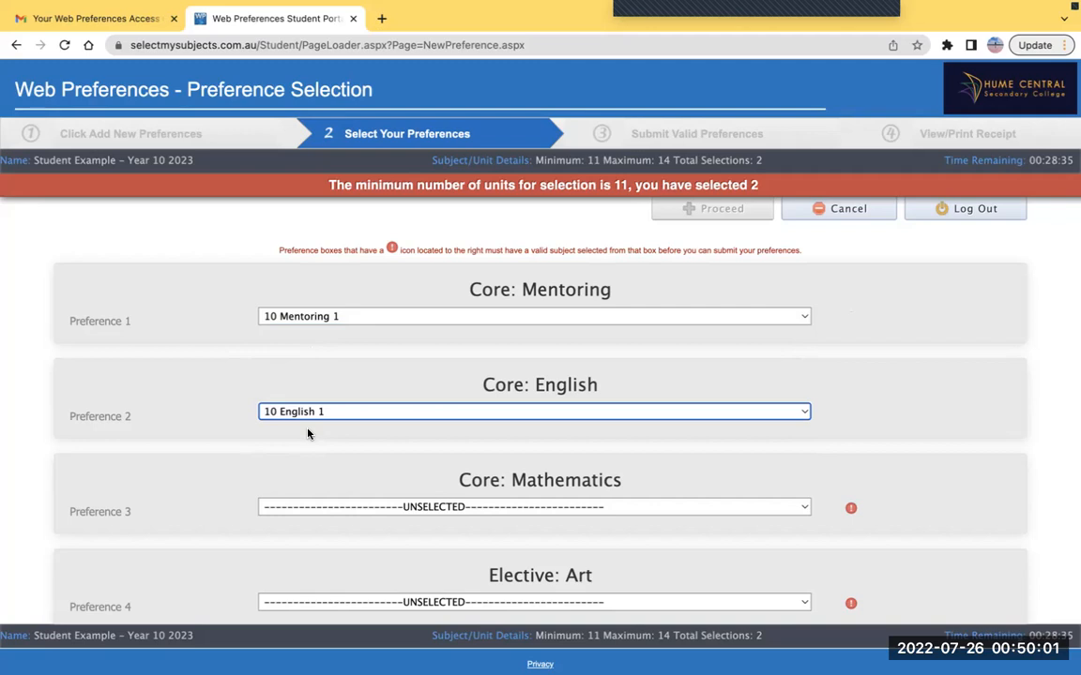
scroll(307, 434, down, 2)
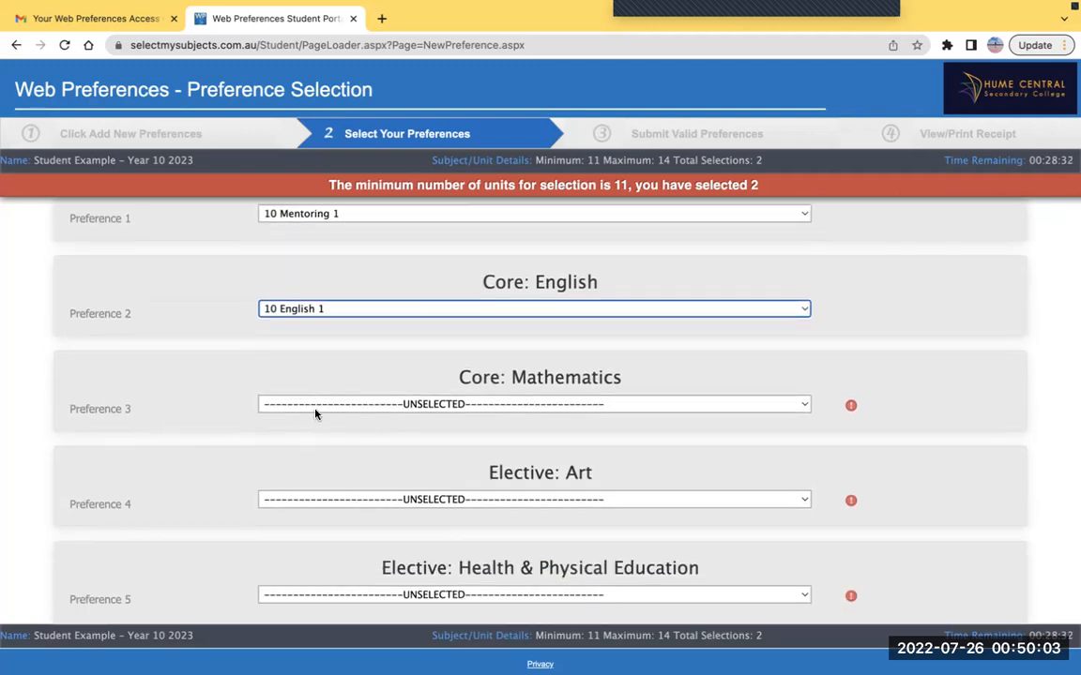
click(315, 411)
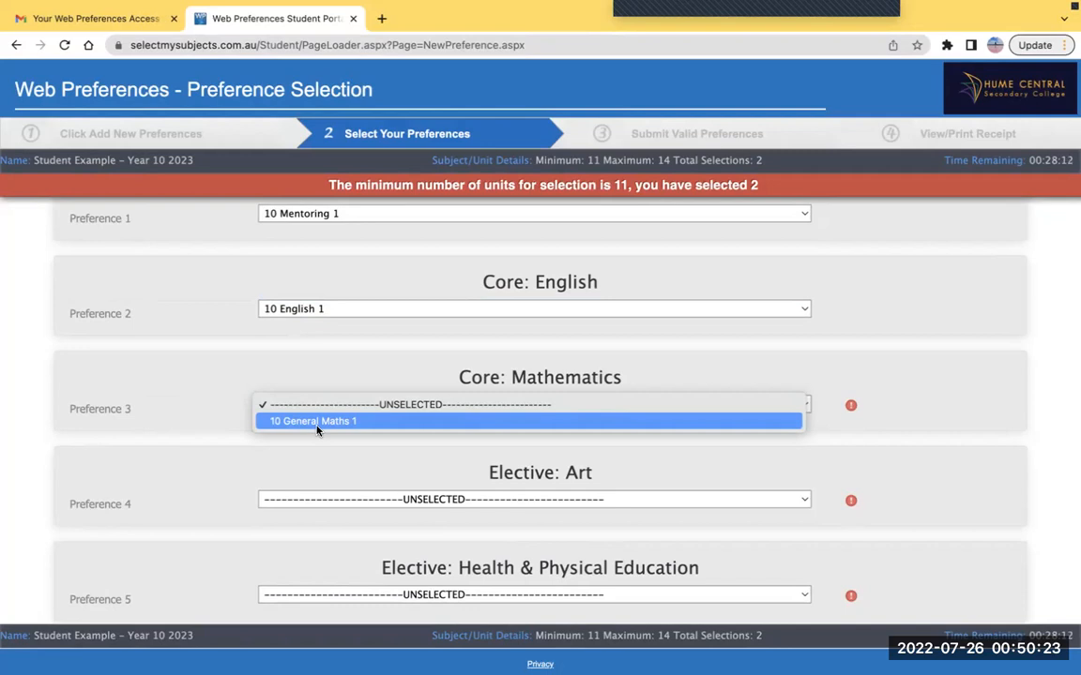
click(317, 422)
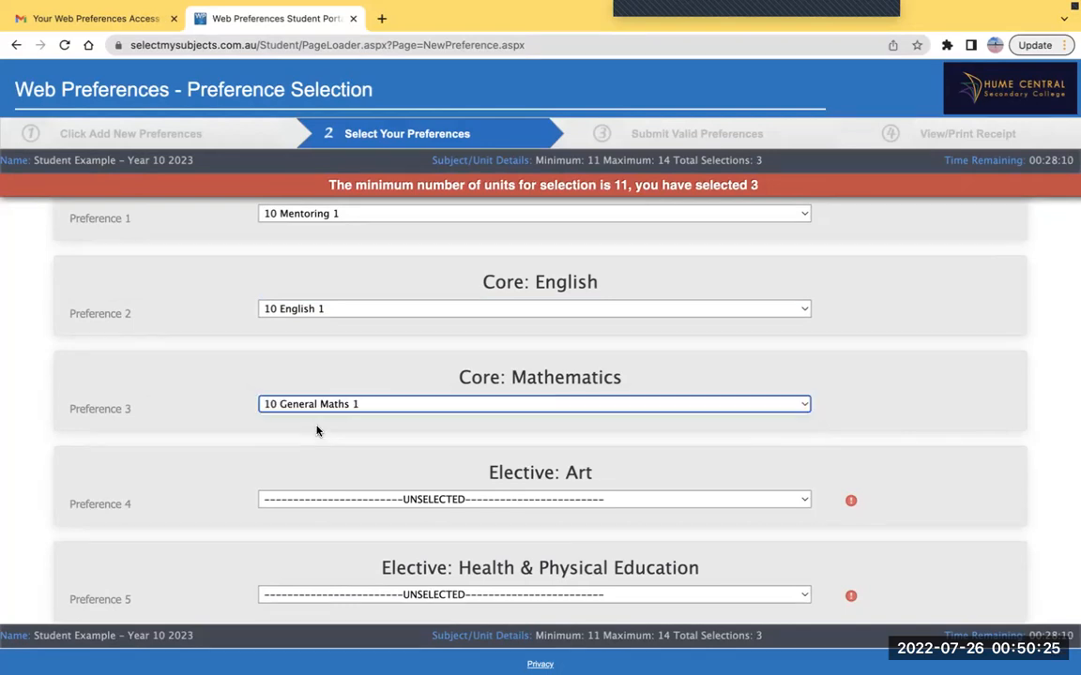
scroll(317, 433, down, 3)
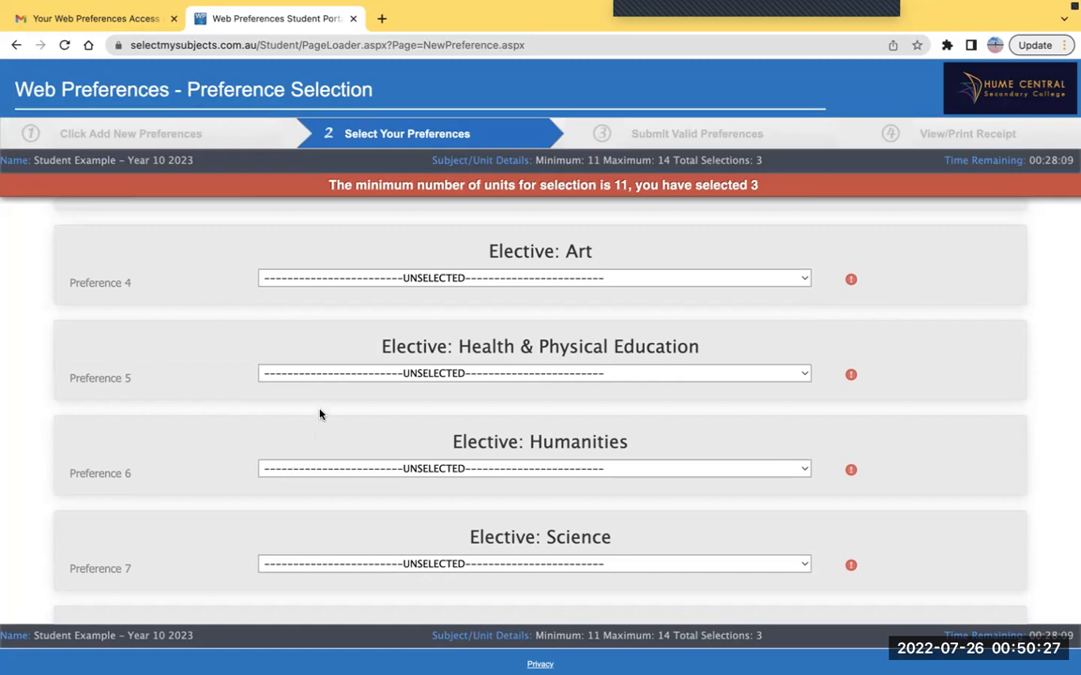
Set Preference 4 to 10 3D Art 1 and Preference 5 to 10 Health 1
click(323, 279)
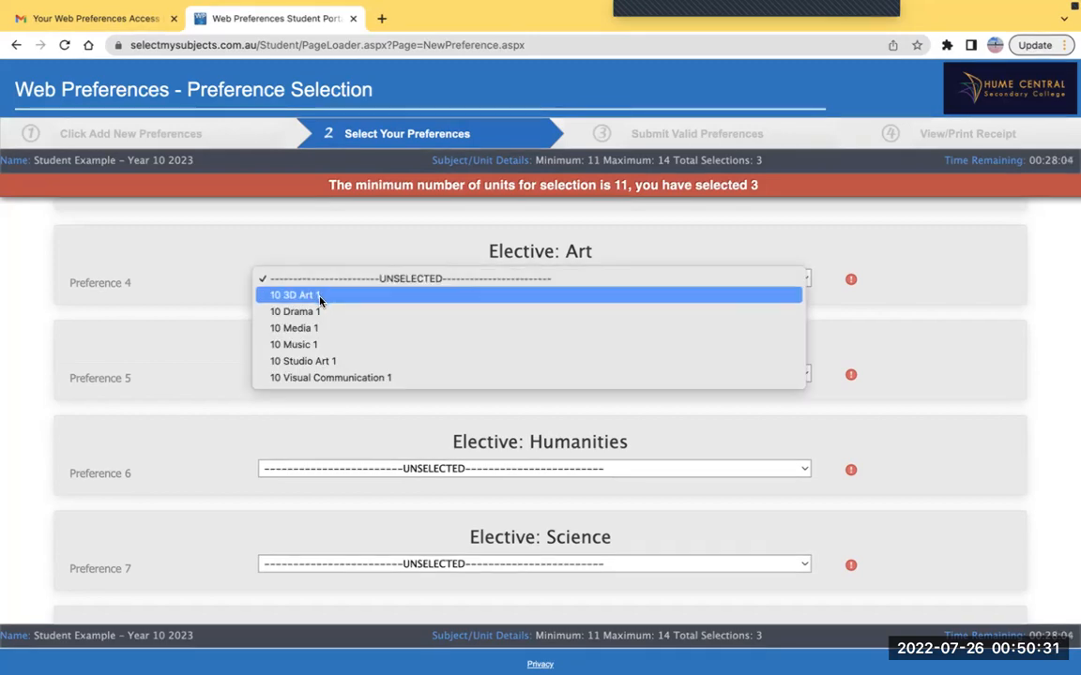
click(320, 296)
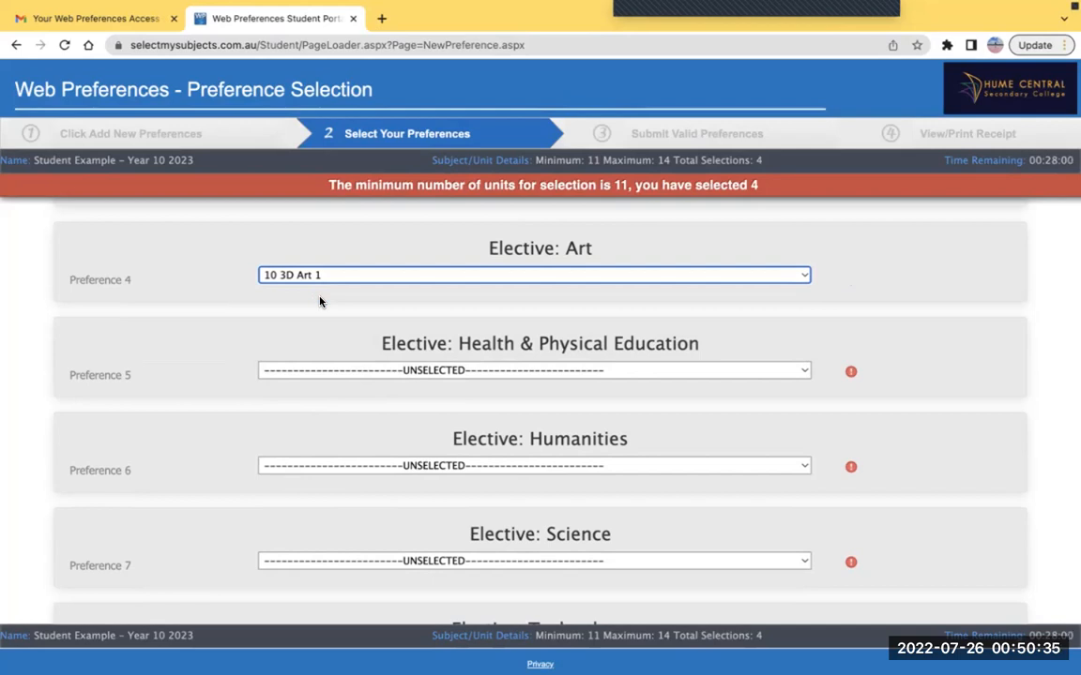
click(305, 371)
click(301, 388)
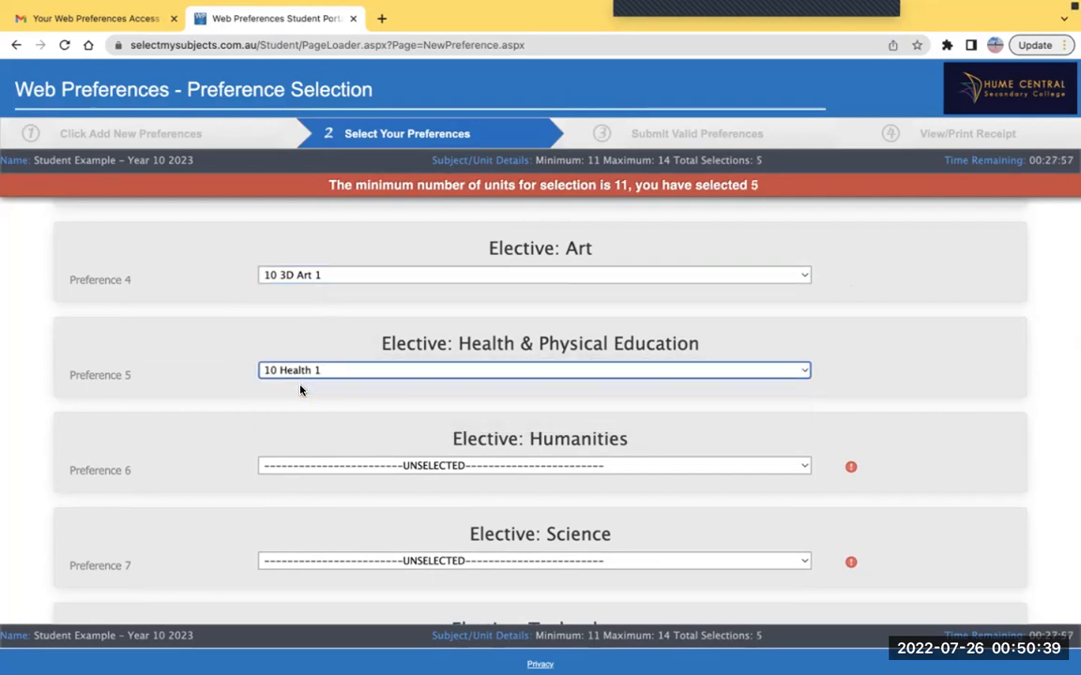
scroll(300, 390, down, 3)
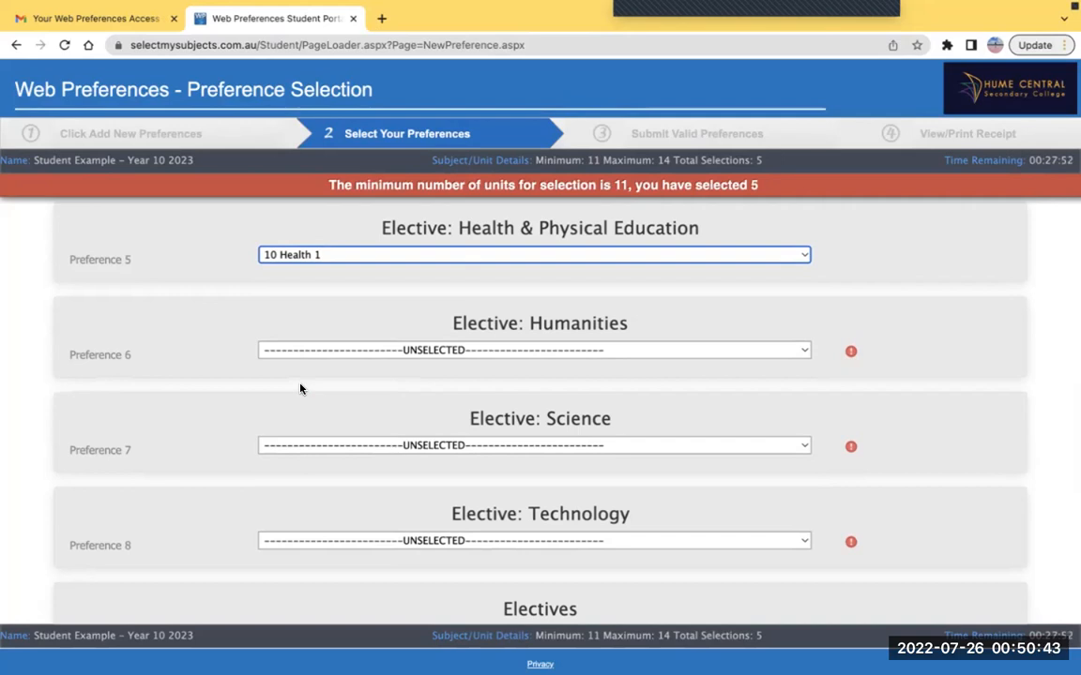
Set Preference 6 to 10 Spanish 1 Semester 1, replacing an initial 10 Accounting 1 pick
click(311, 355)
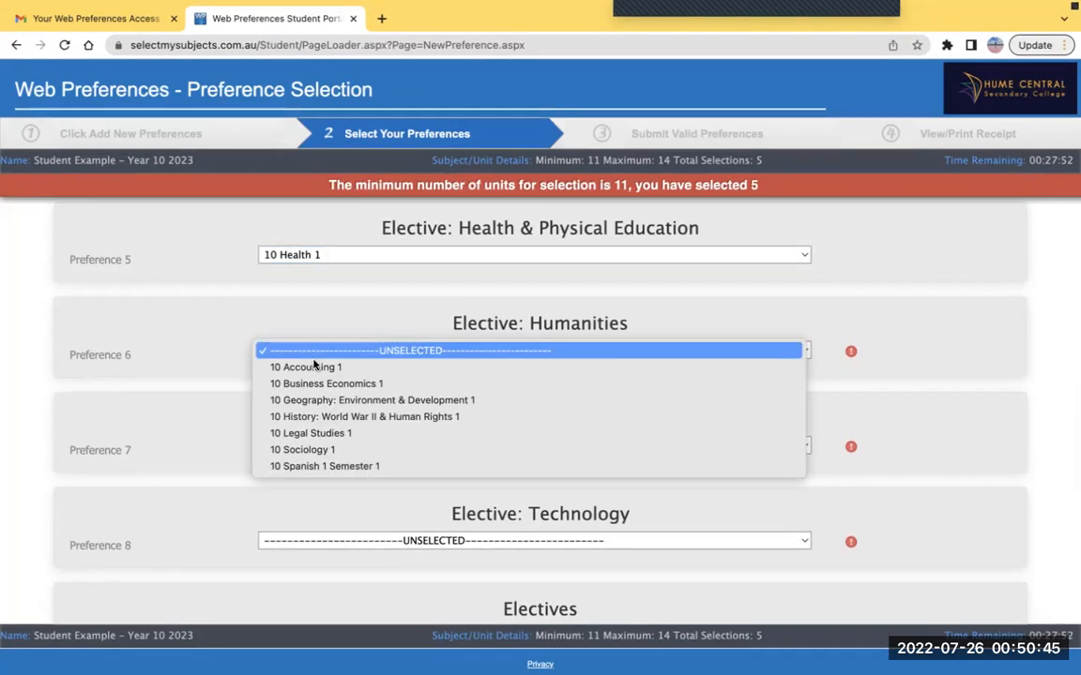
click(315, 368)
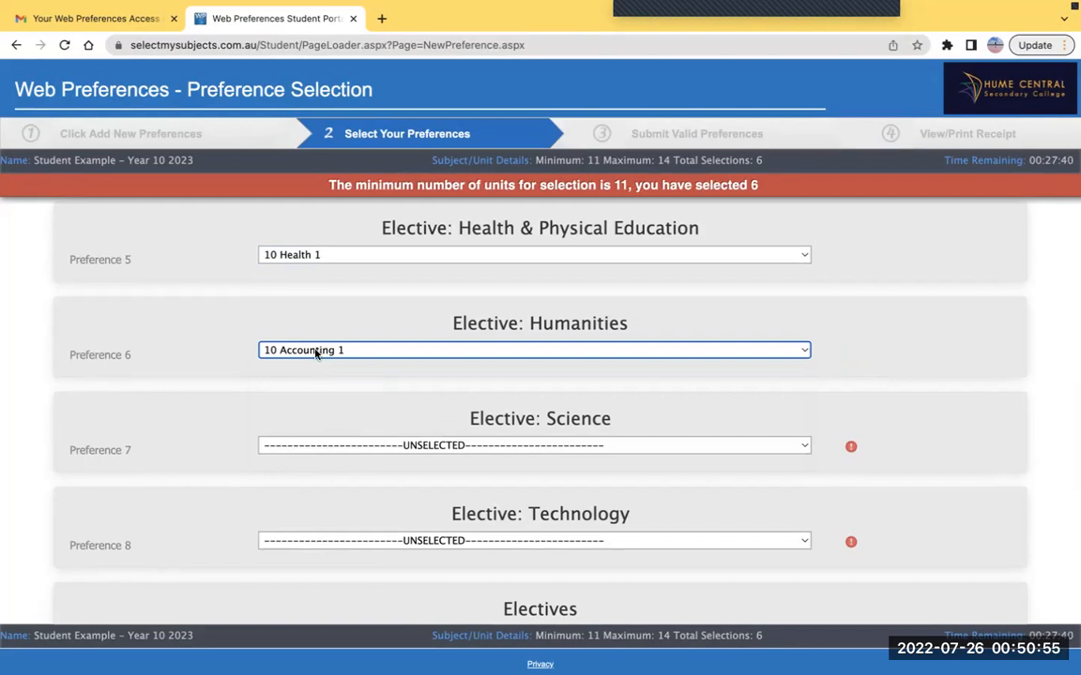
click(316, 353)
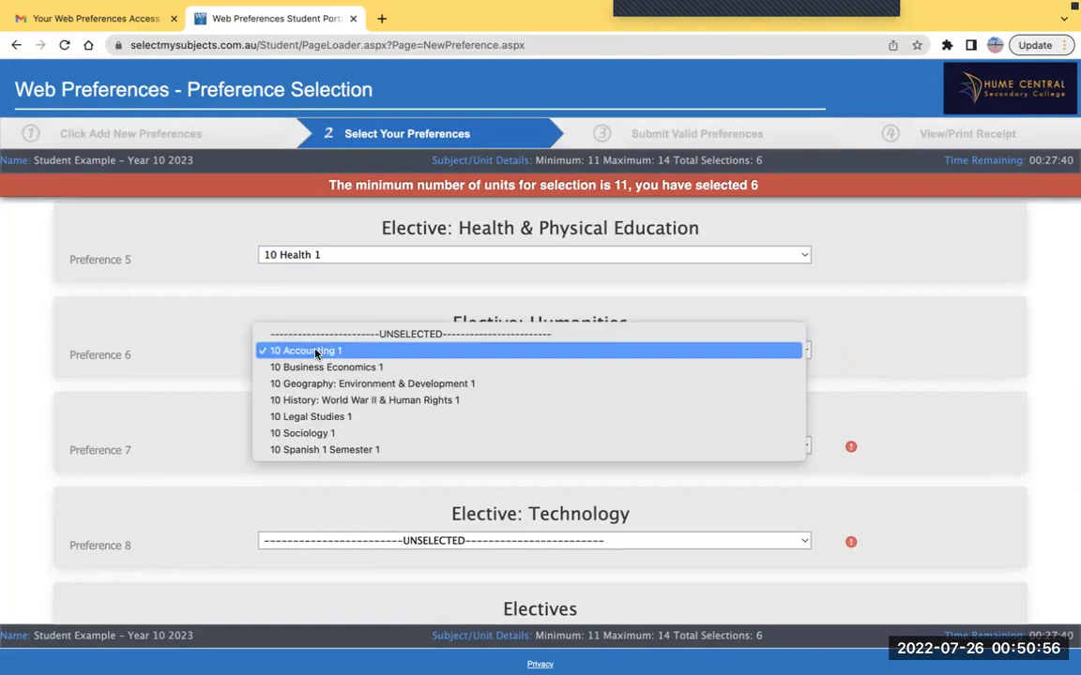
click(307, 454)
Try 10 Spanish 1 Semester 2 for Preference 9, then clear it back to unselected
scroll(314, 450, down, 3)
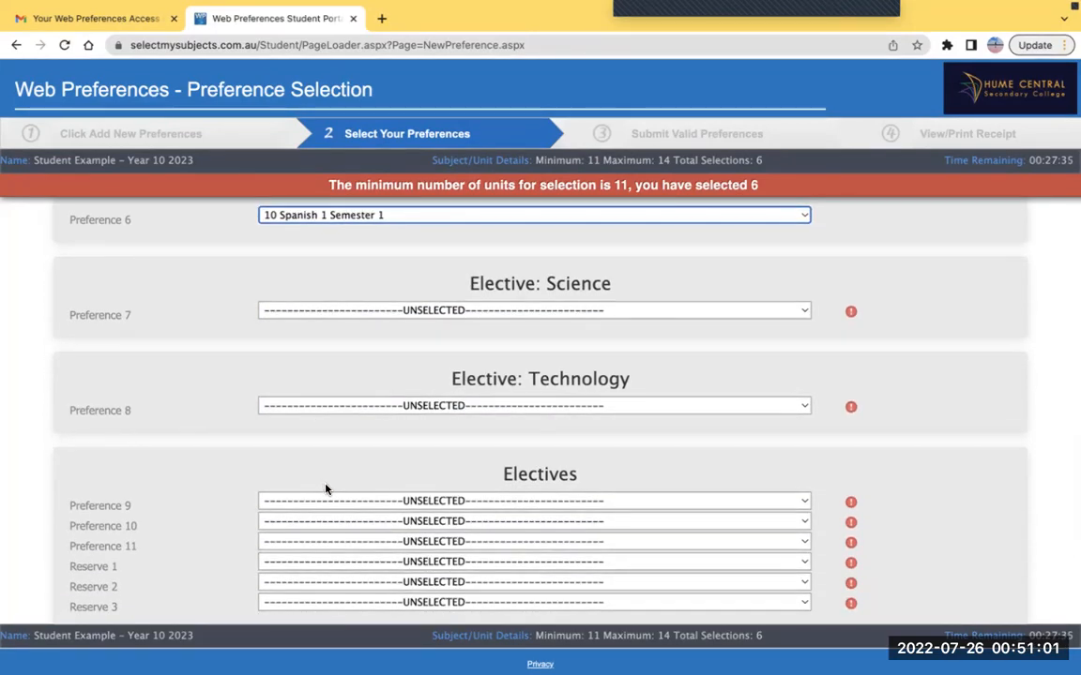
click(327, 500)
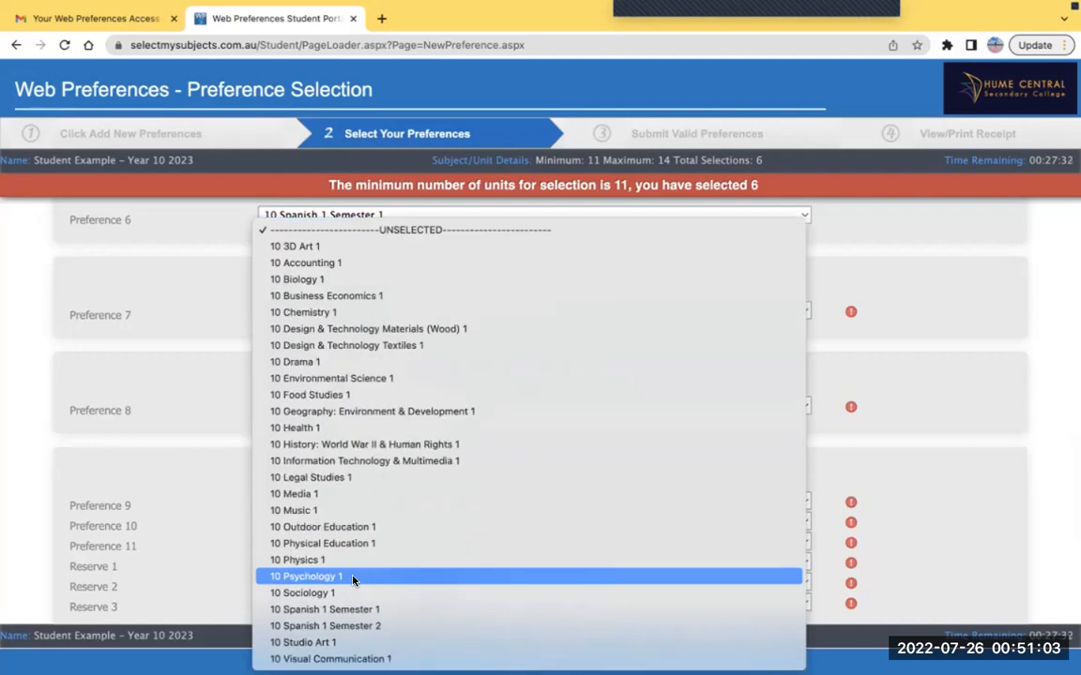
click(360, 627)
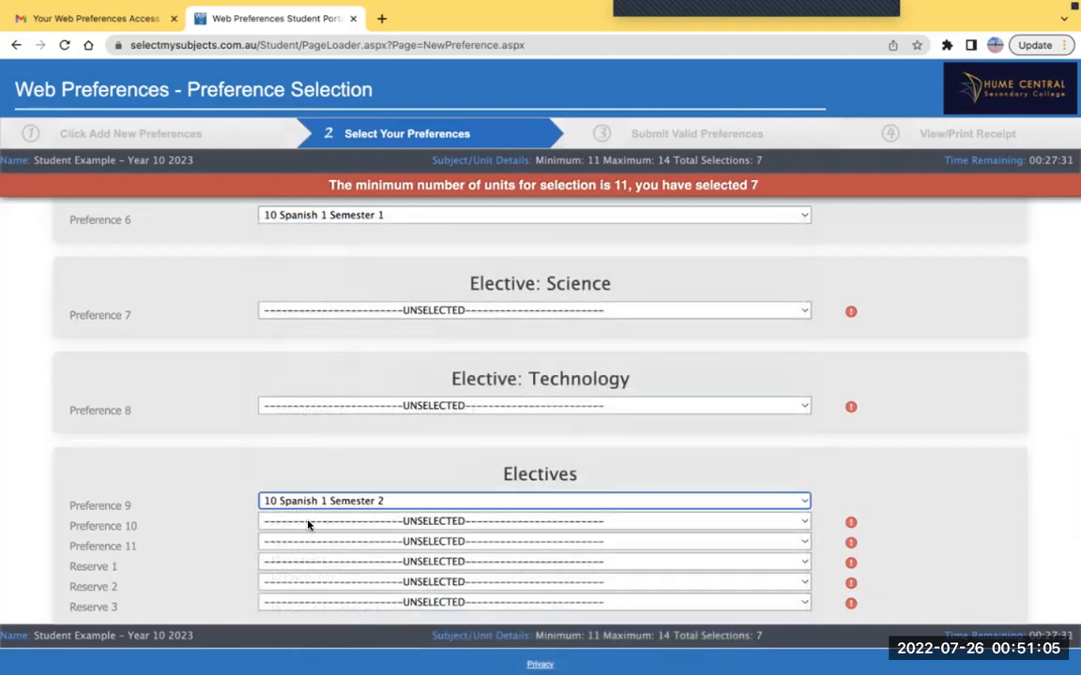
scroll(333, 451, up, 1)
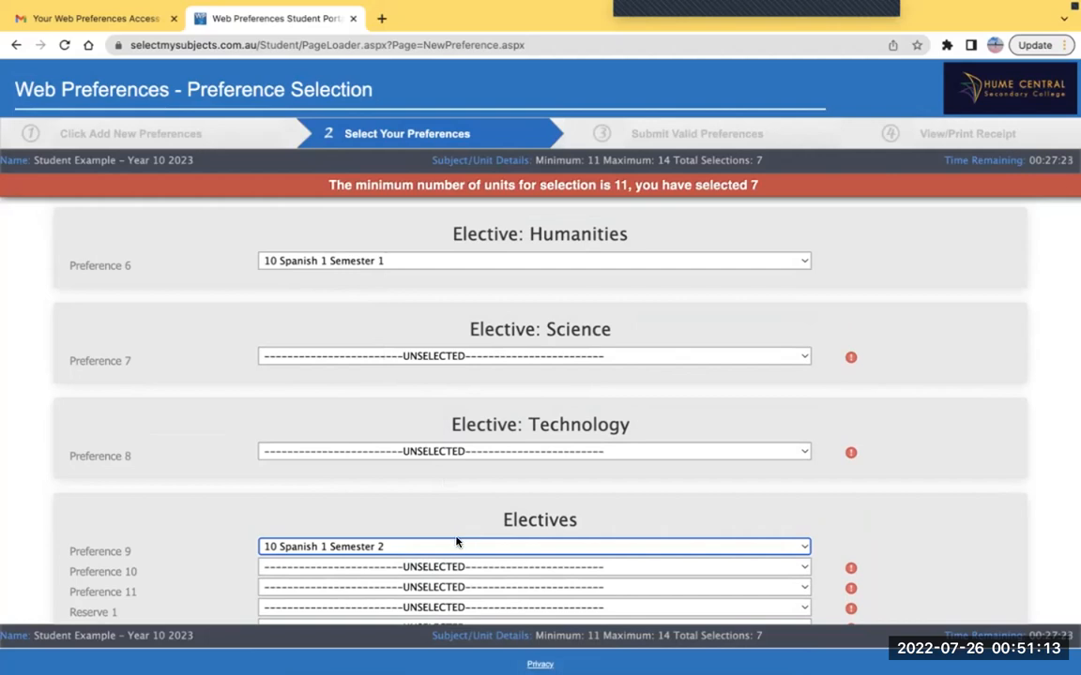
scroll(430, 536, down, 1)
click(430, 539)
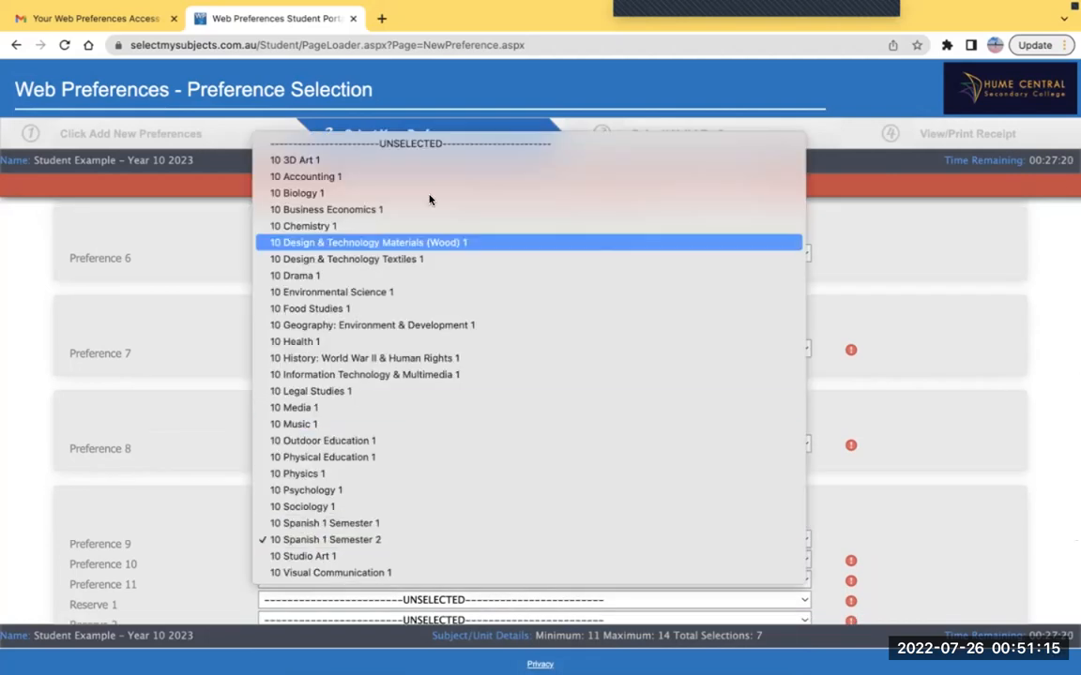
click(371, 143)
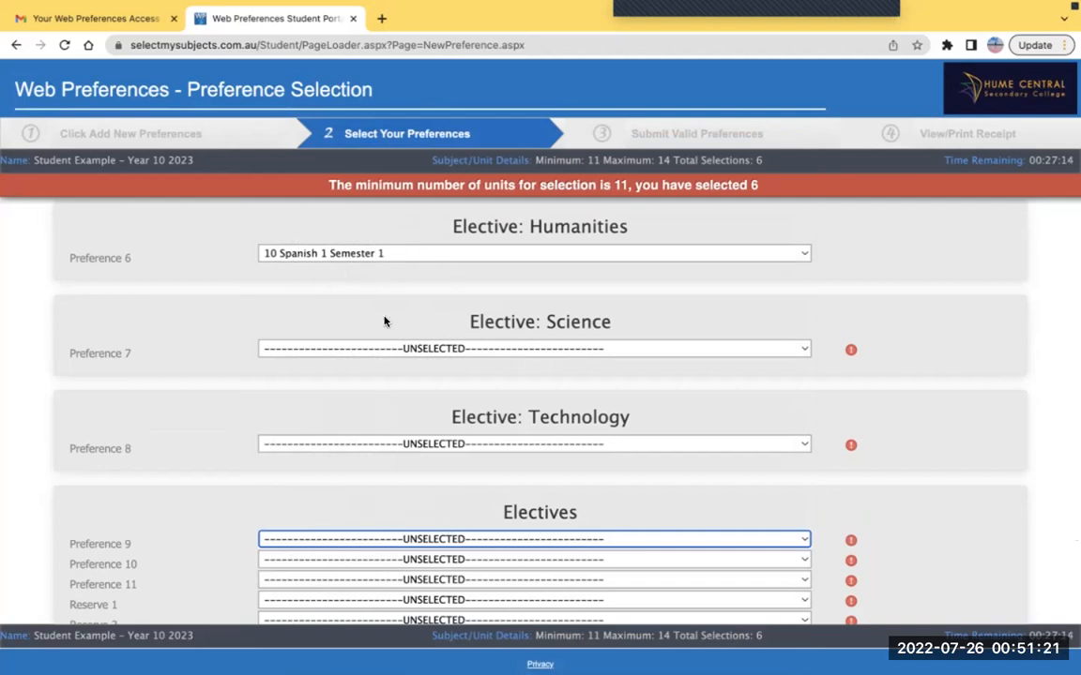
Set Preference 7 to 10 Biology 1 and Preference 8 to Design & Technology Materials (Wood) 1
scroll(381, 328, down, 1)
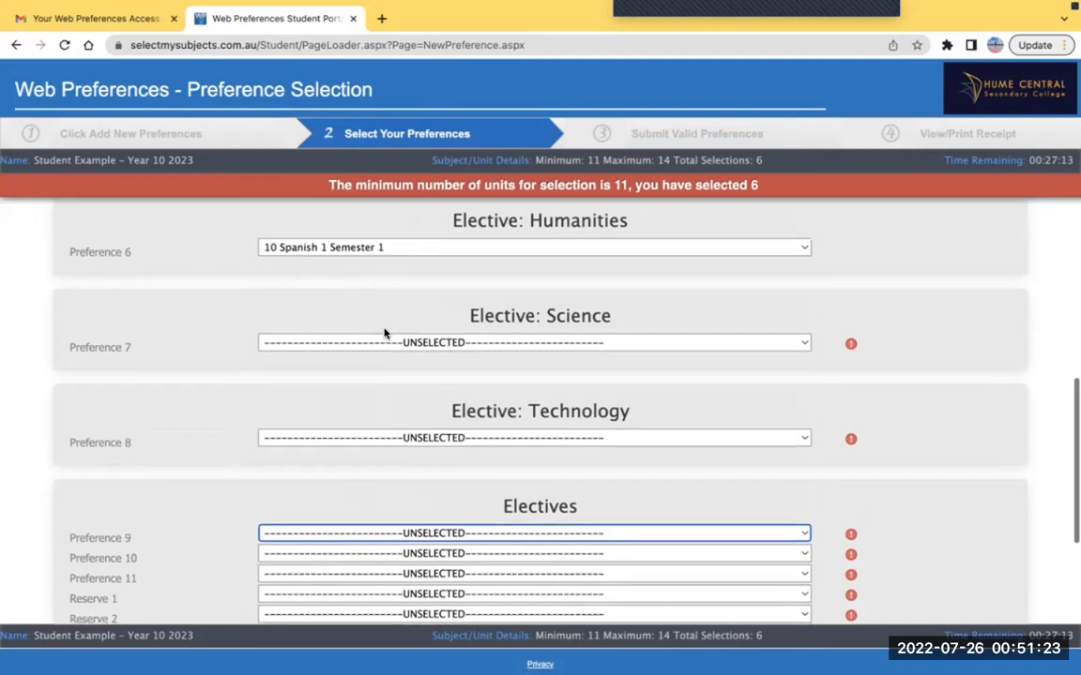
click(379, 340)
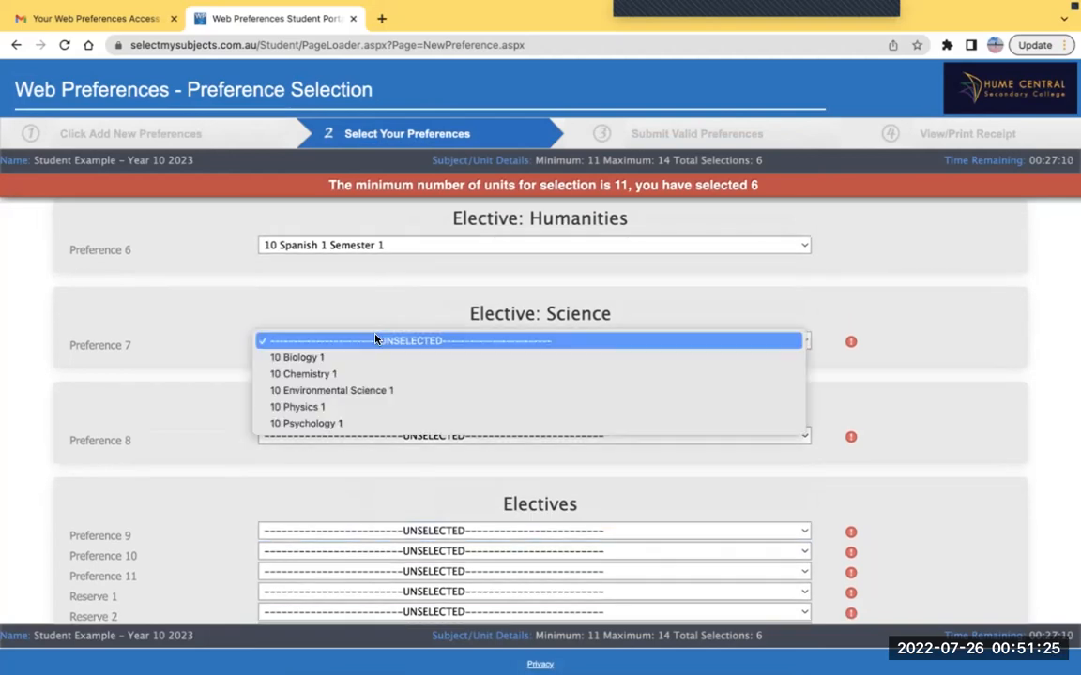
click(358, 358)
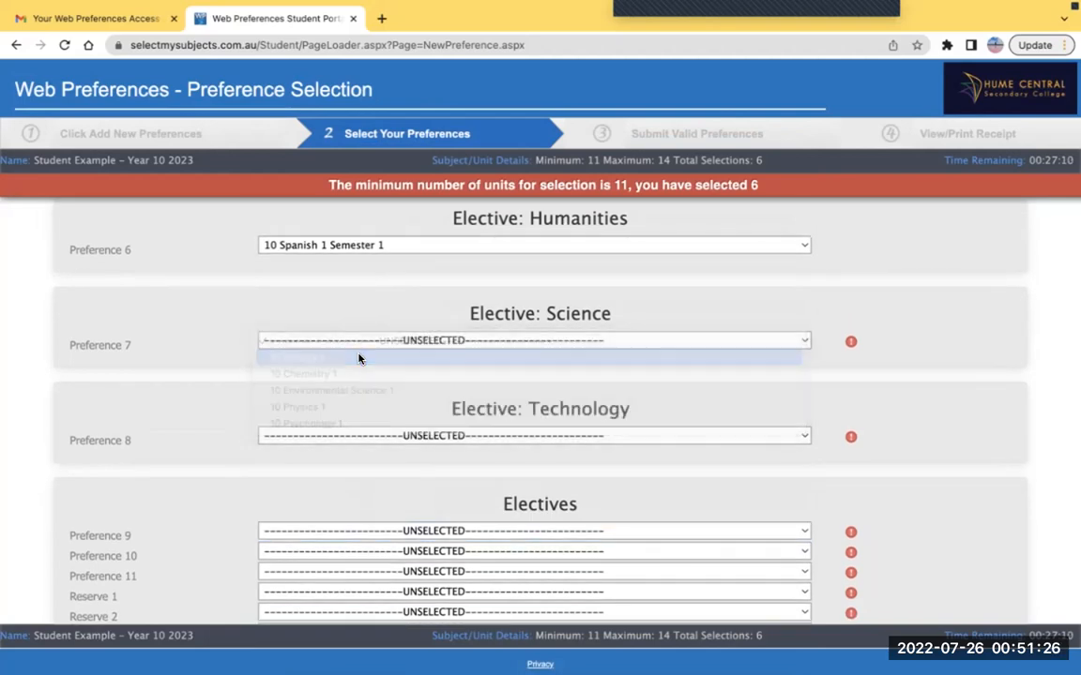
click(319, 437)
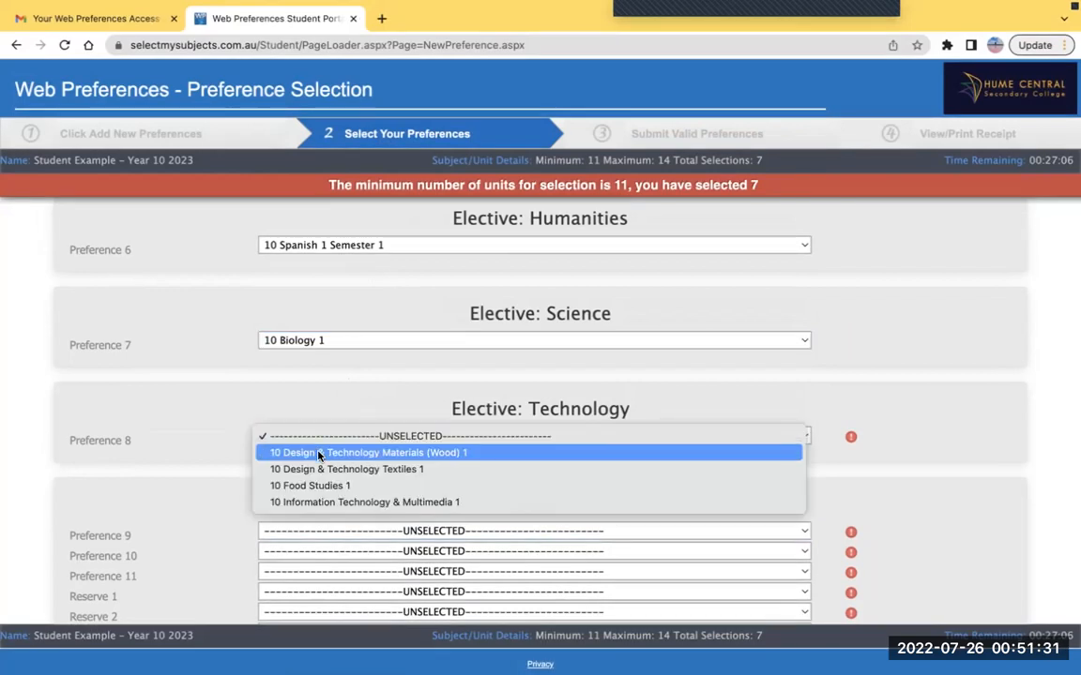
click(319, 453)
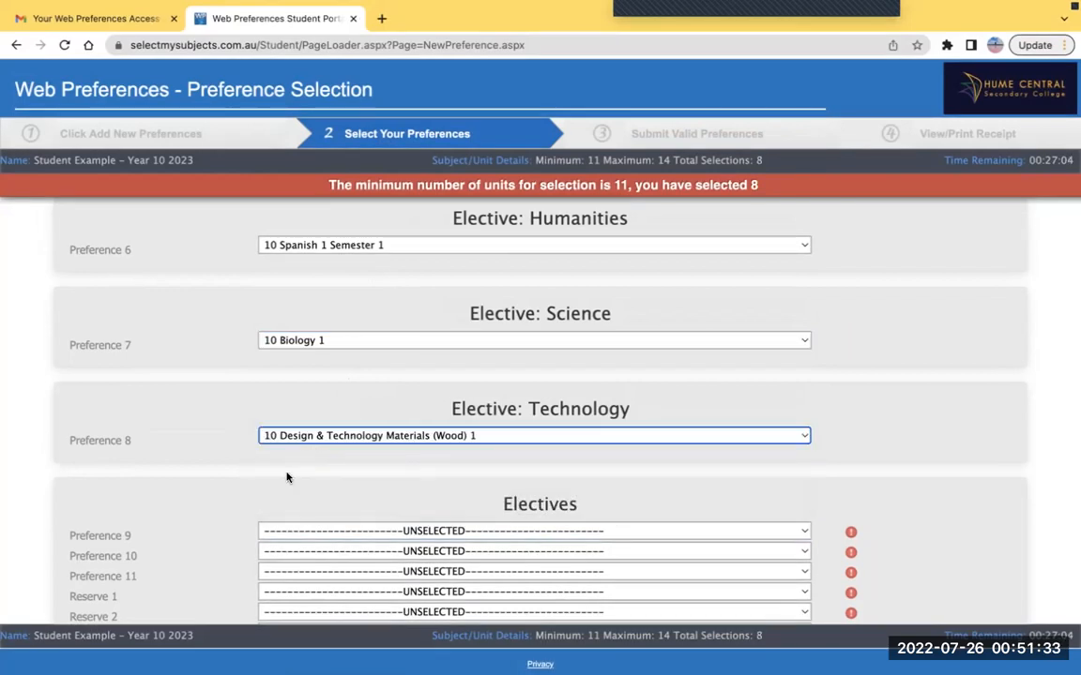
scroll(287, 477, down, 3)
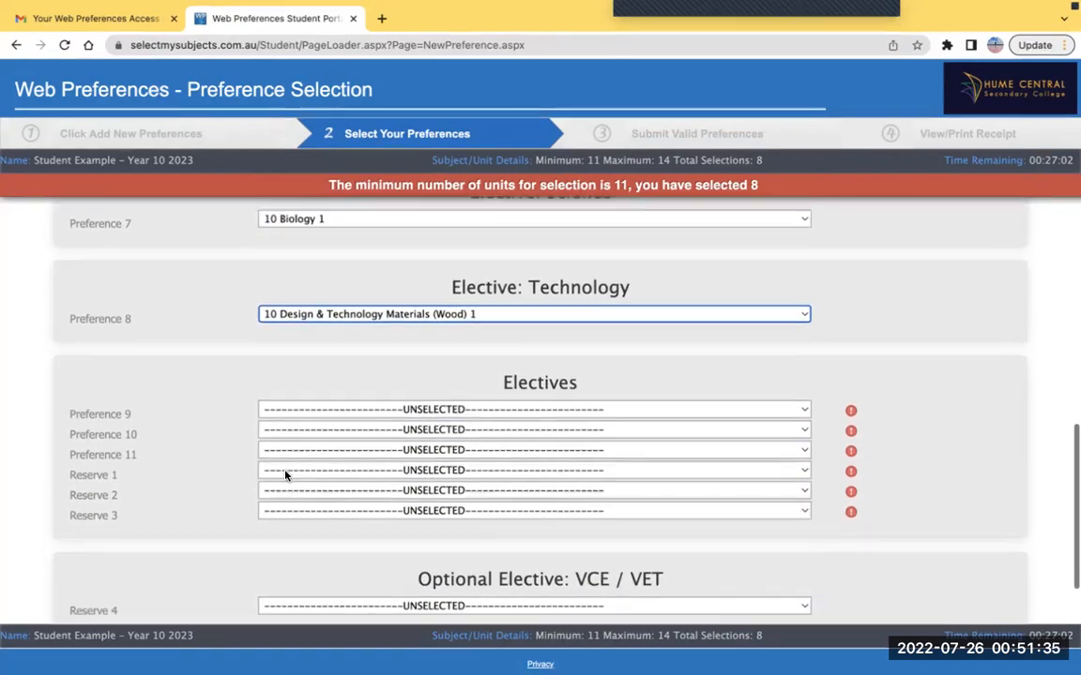
scroll(286, 476, down, 1)
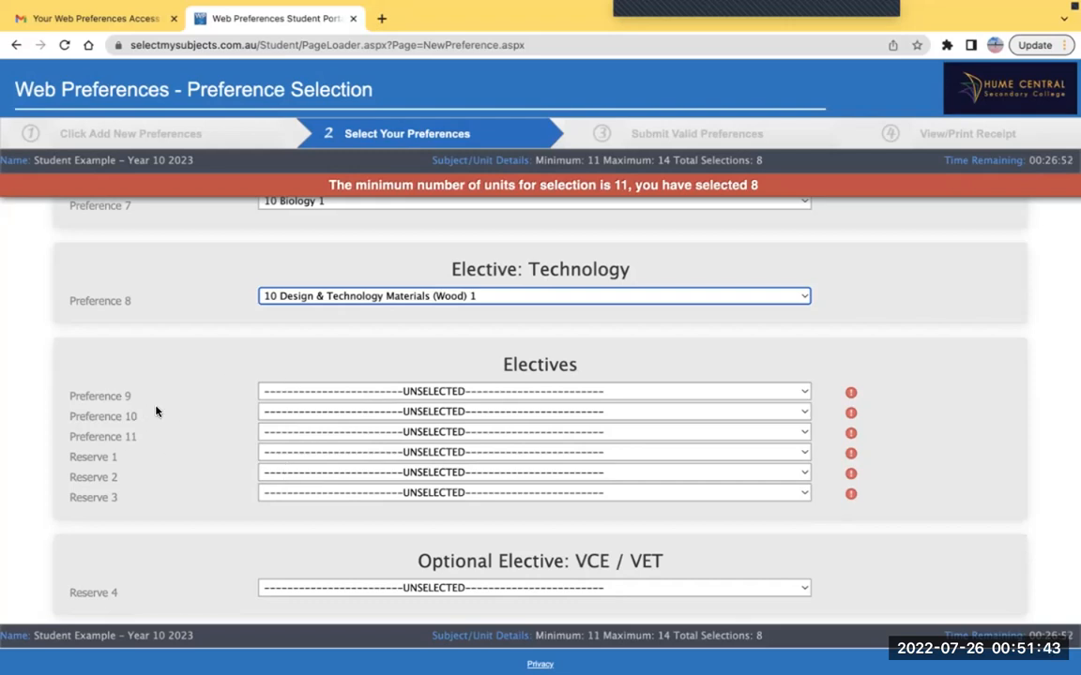
scroll(336, 398, up, 1)
scroll(336, 399, up, 2)
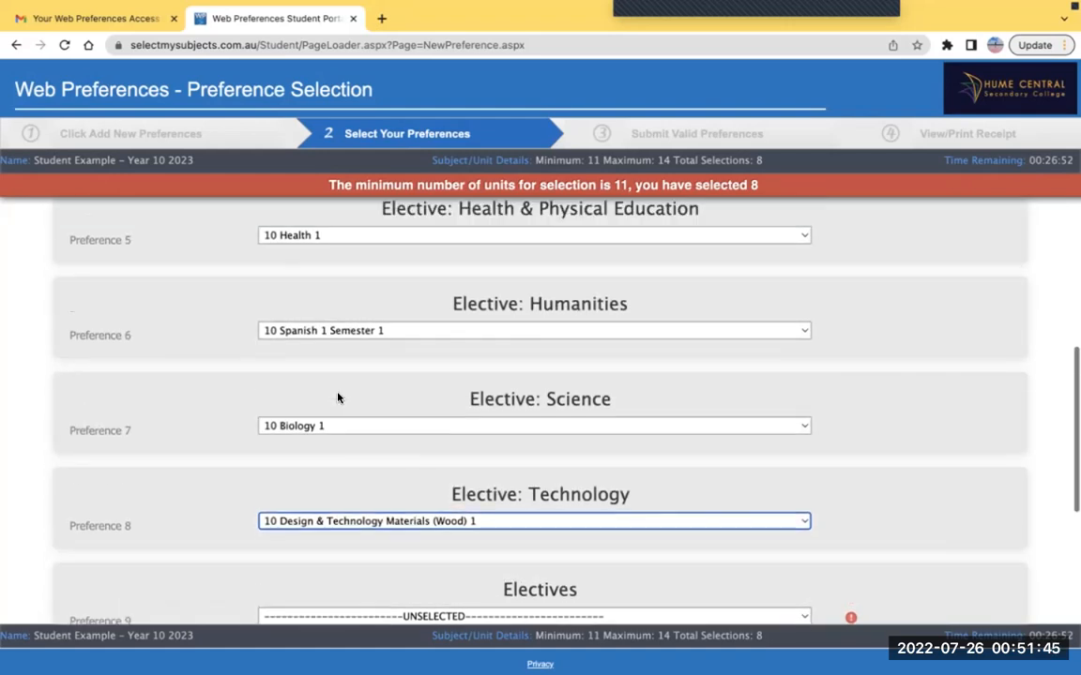
scroll(337, 397, up, 1)
scroll(347, 309, down, 1)
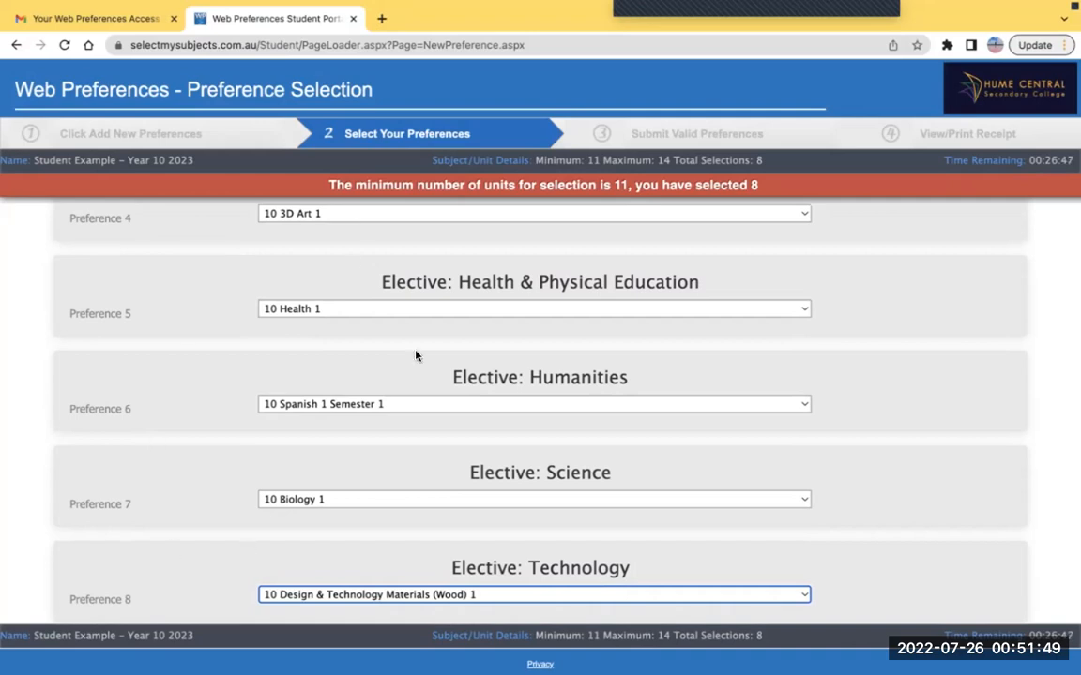
scroll(279, 523, down, 4)
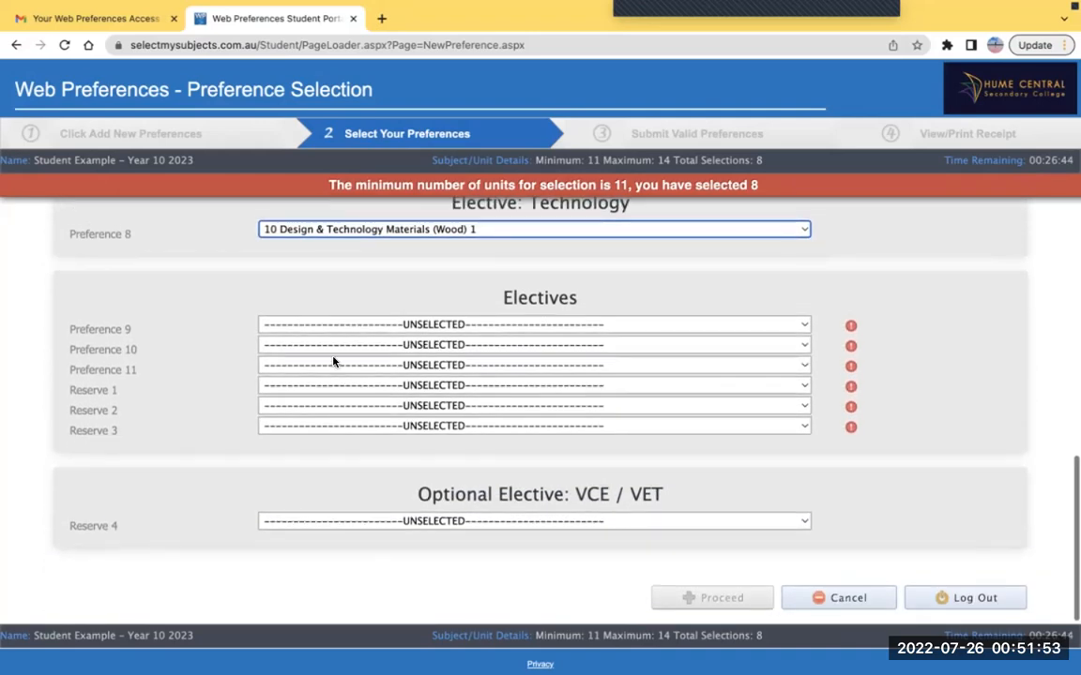
Fill Preferences 9–11 with Design & Technology Textiles, 10 Food Studies 1 and the World War II history subject
click(336, 321)
click(348, 375)
click(347, 328)
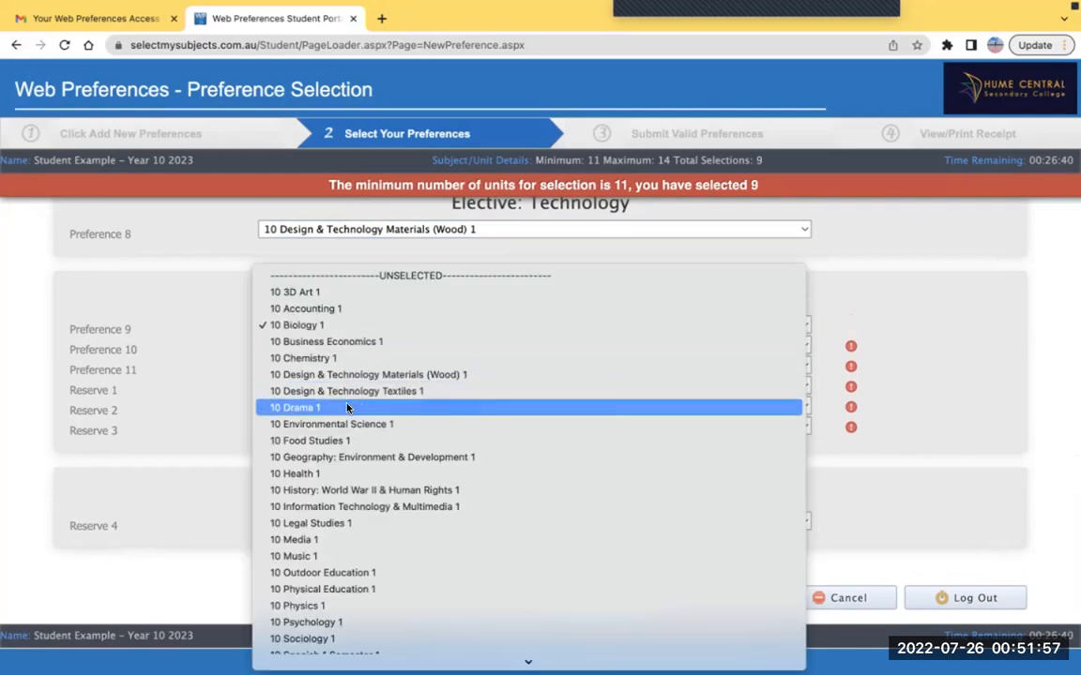
click(337, 407)
click(343, 329)
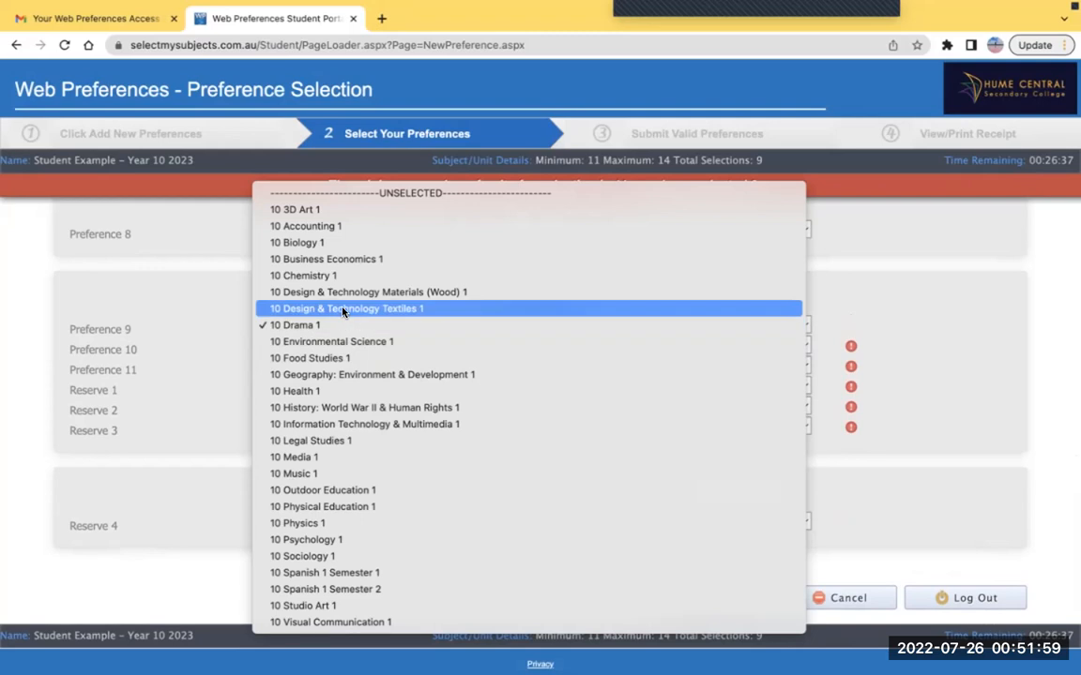
click(338, 309)
click(321, 323)
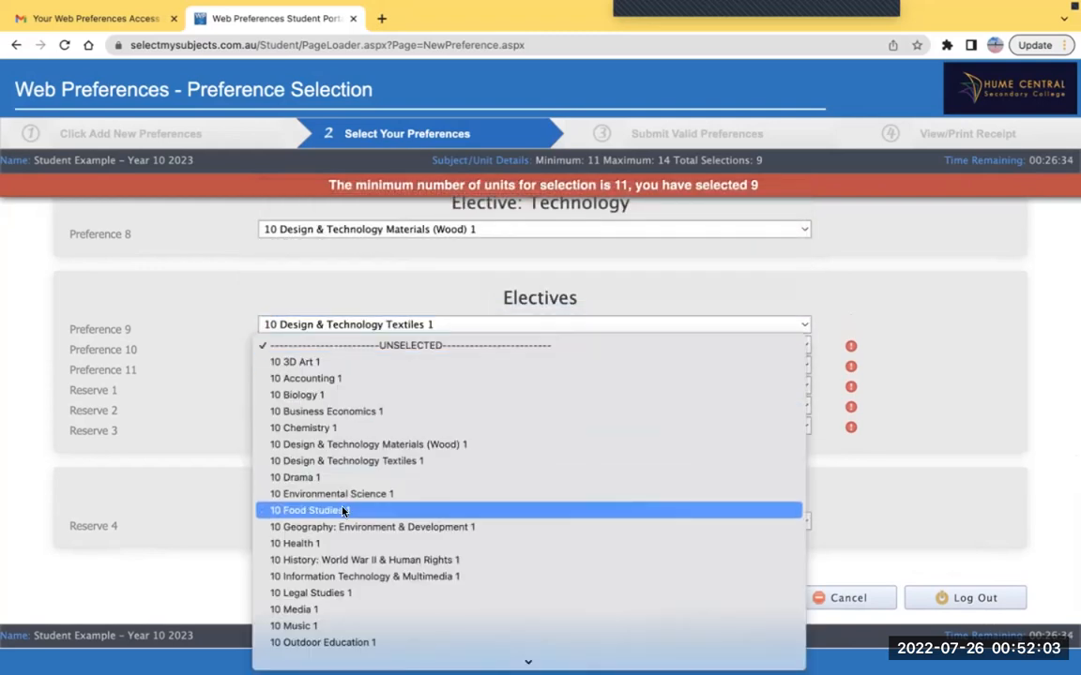
click(343, 511)
click(319, 369)
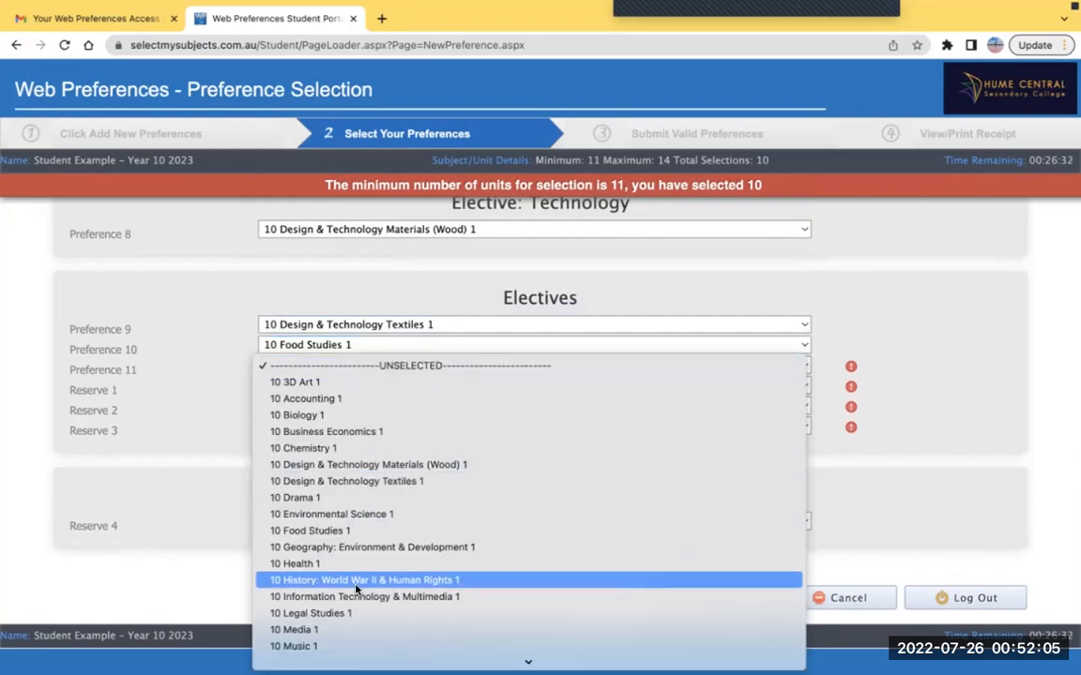
click(356, 582)
Set Reserves 1–3 to 10 Media 1, 10 Sociology 1 and 10 Studio Art 1
click(350, 385)
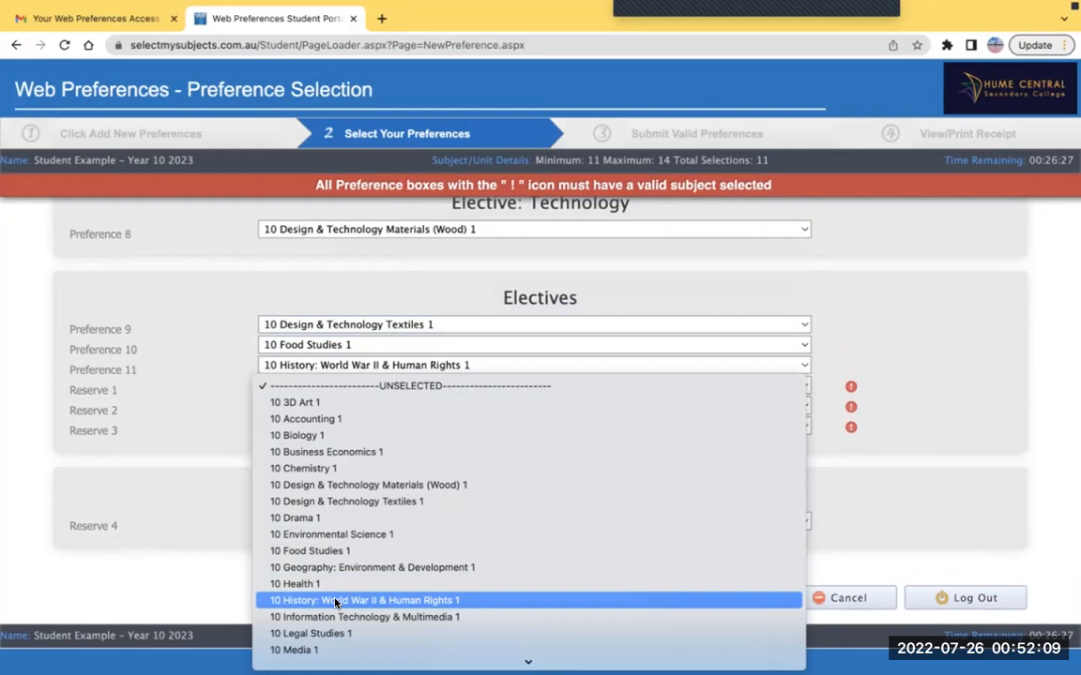
click(333, 630)
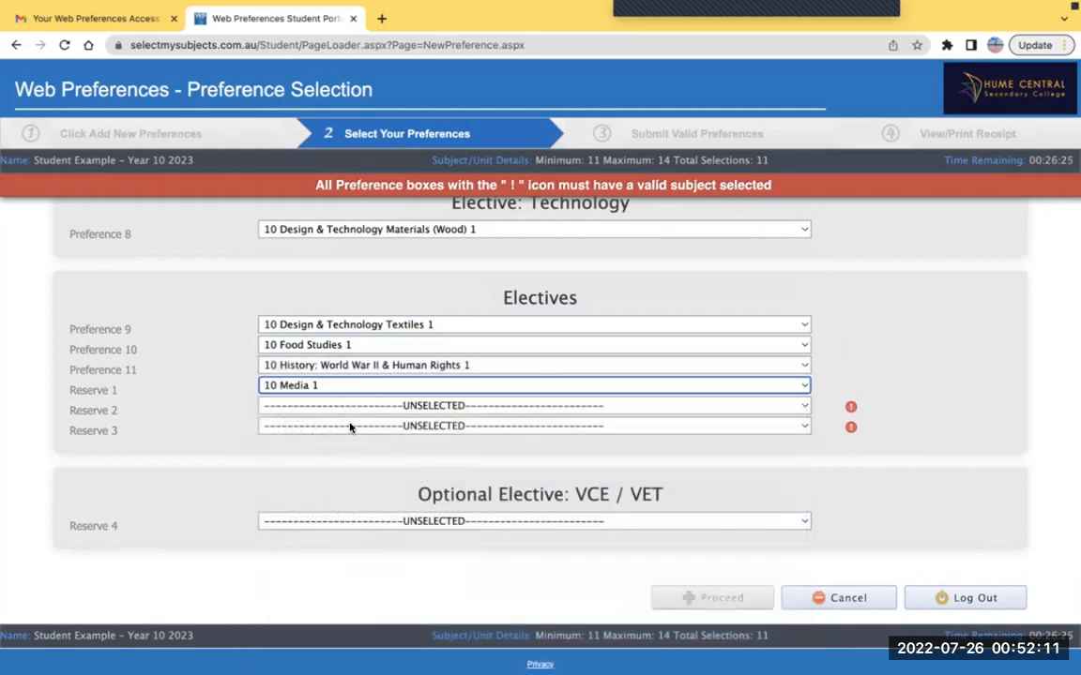
click(292, 406)
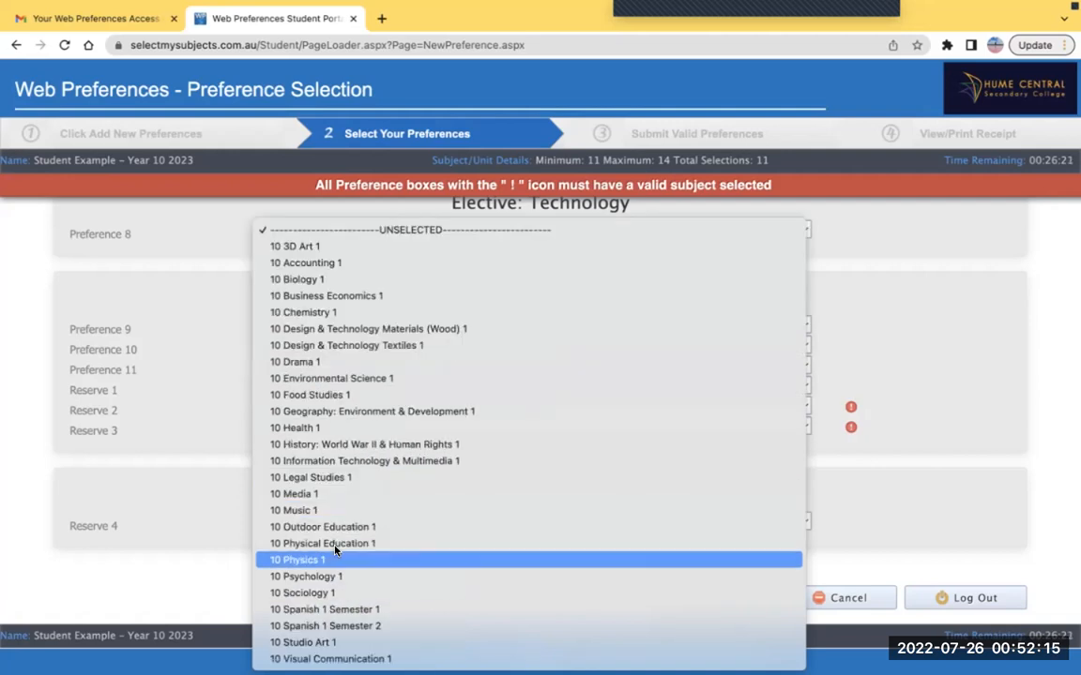
click(300, 593)
click(341, 432)
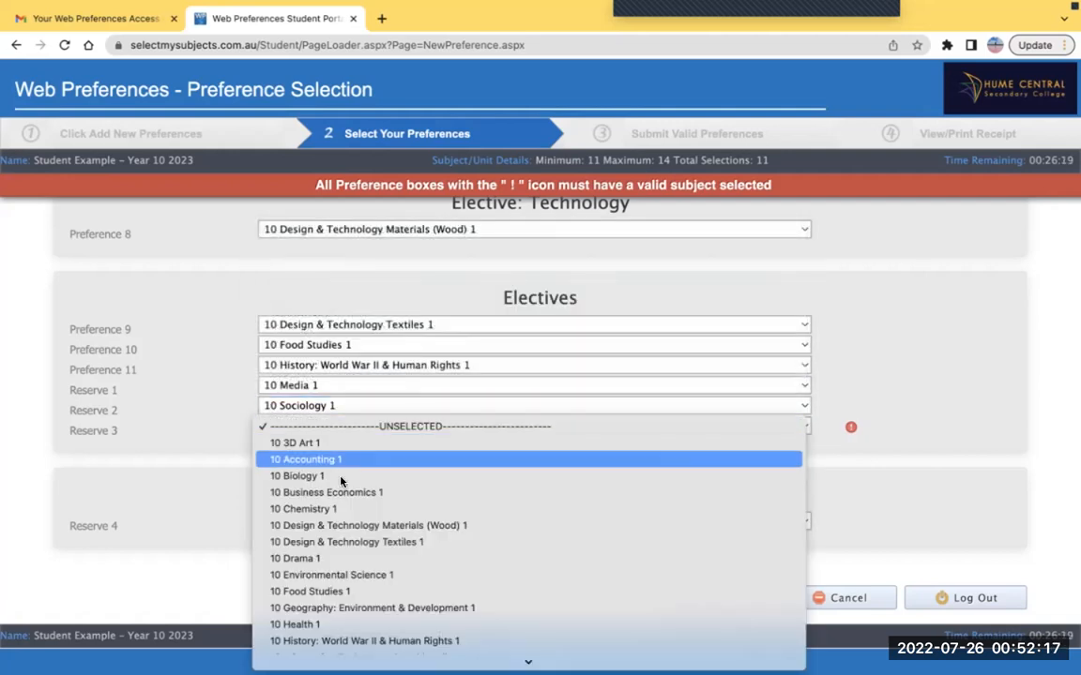
scroll(341, 481, down, 5)
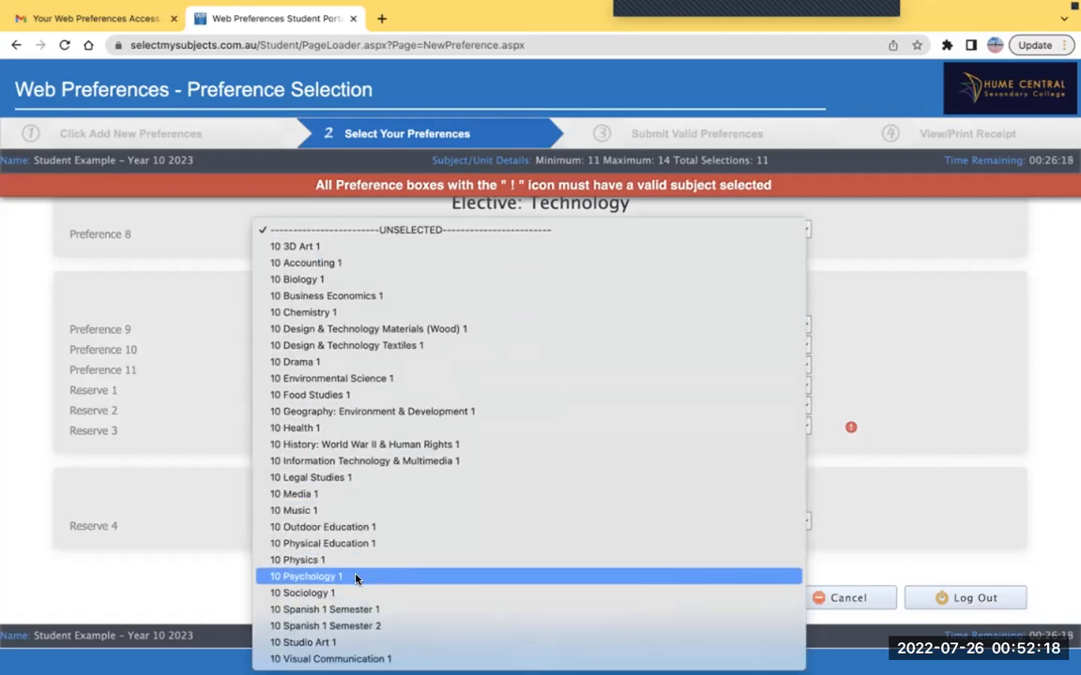
click(333, 642)
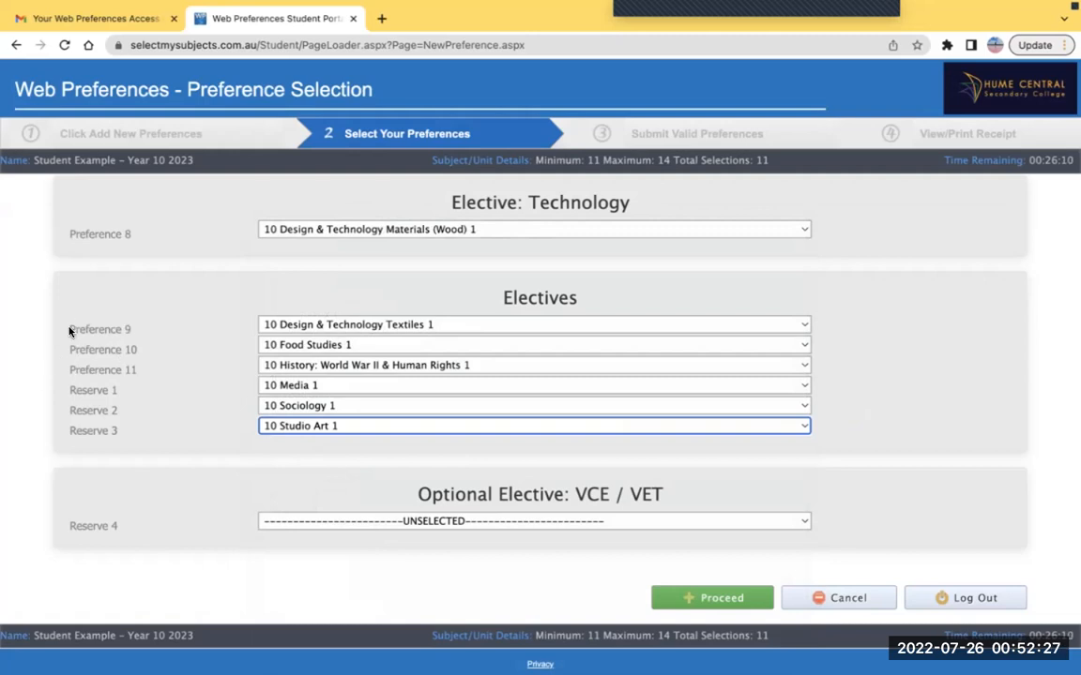
drag(69, 329, 138, 365)
click(138, 366)
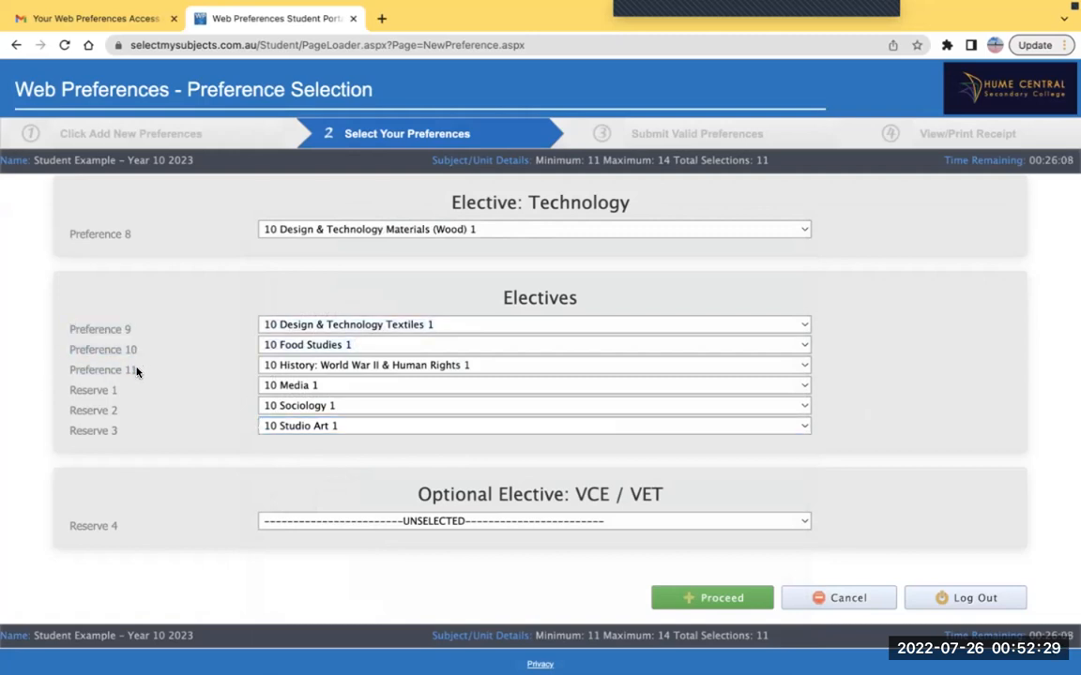
scroll(314, 336, up, 4)
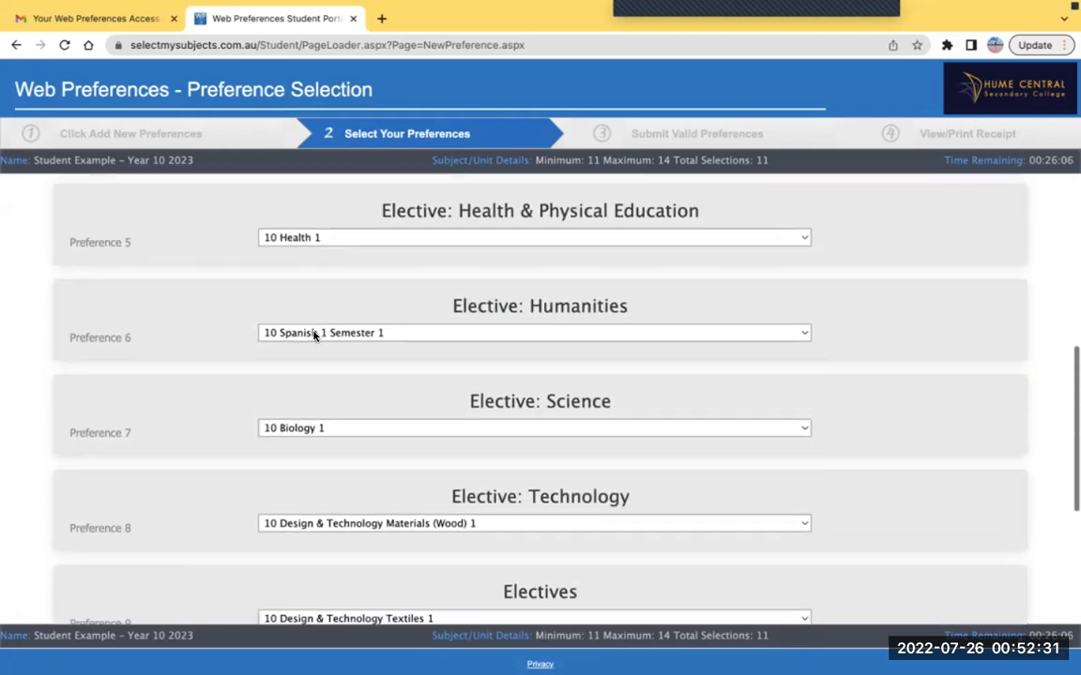
scroll(315, 336, down, 4)
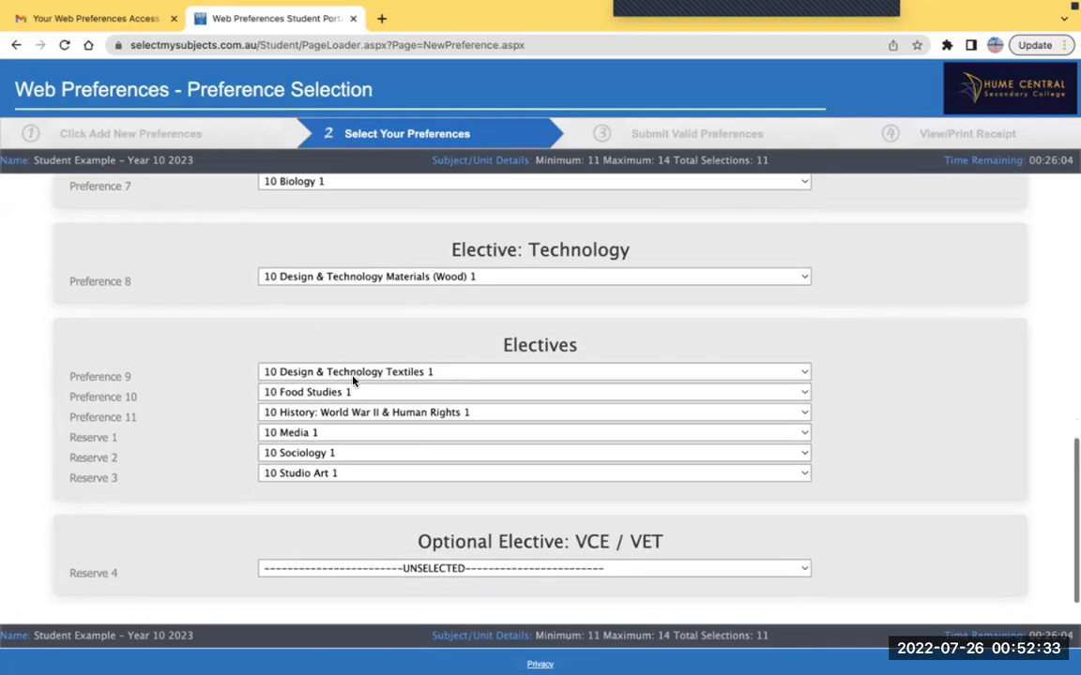
scroll(316, 376, up, 5)
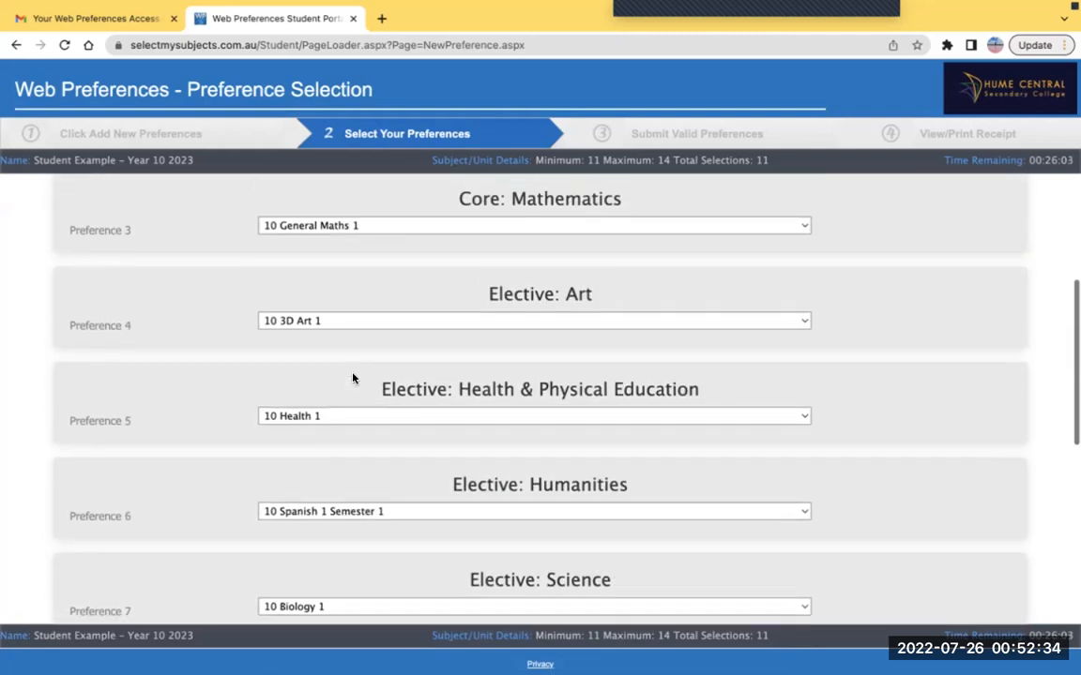
click(350, 320)
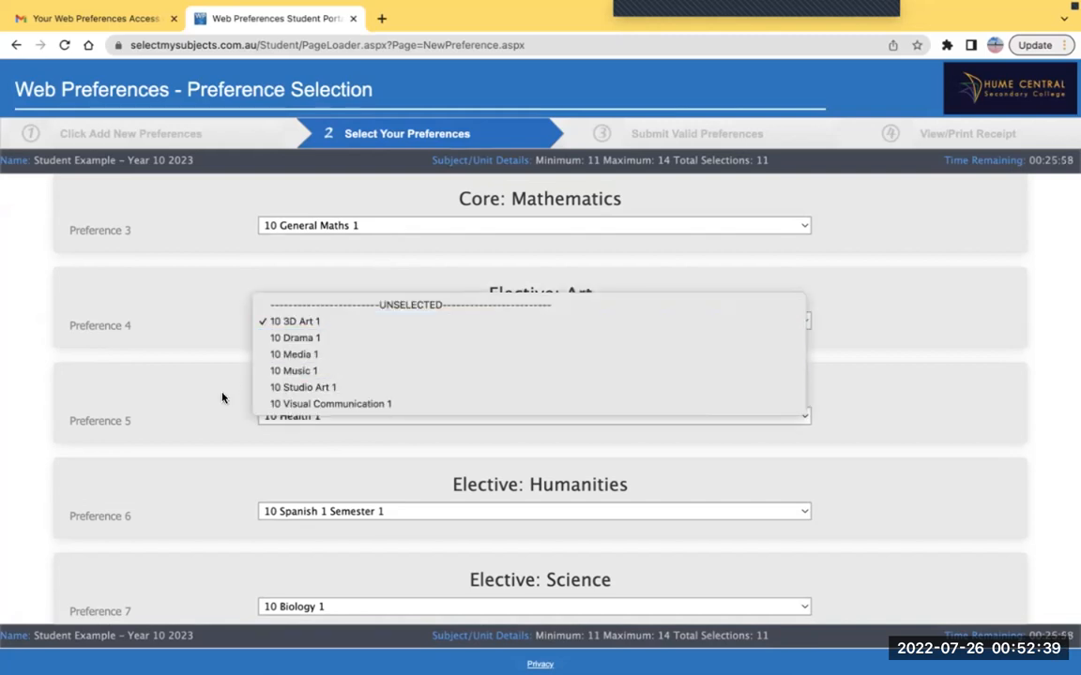
click(220, 415)
scroll(220, 415, down, 5)
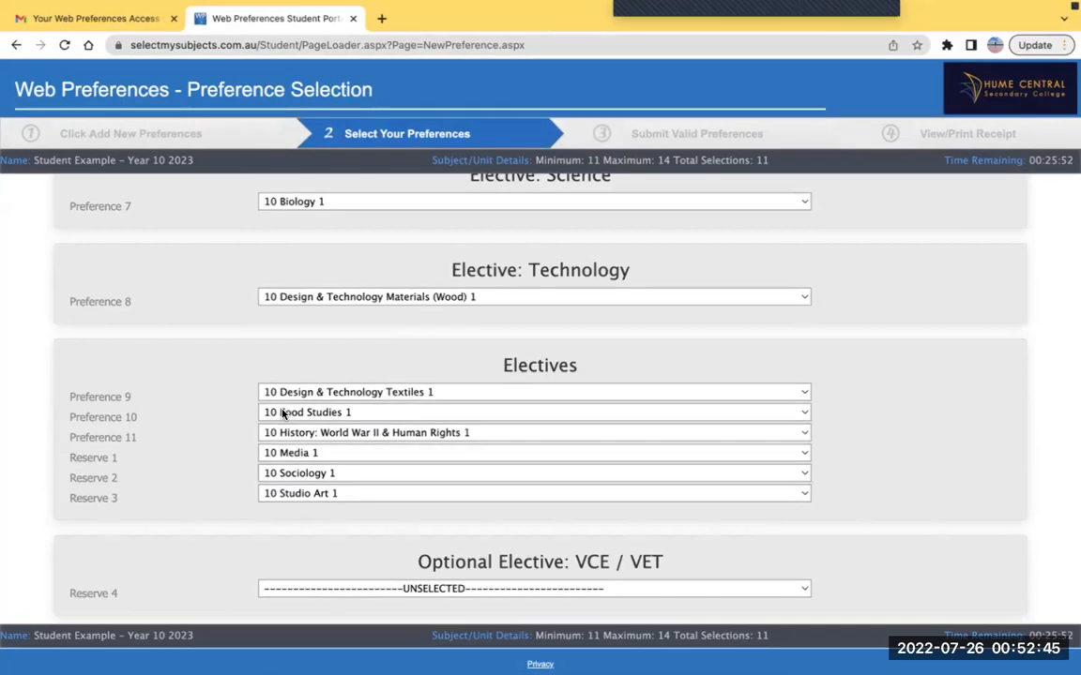
scroll(228, 459, down, 1)
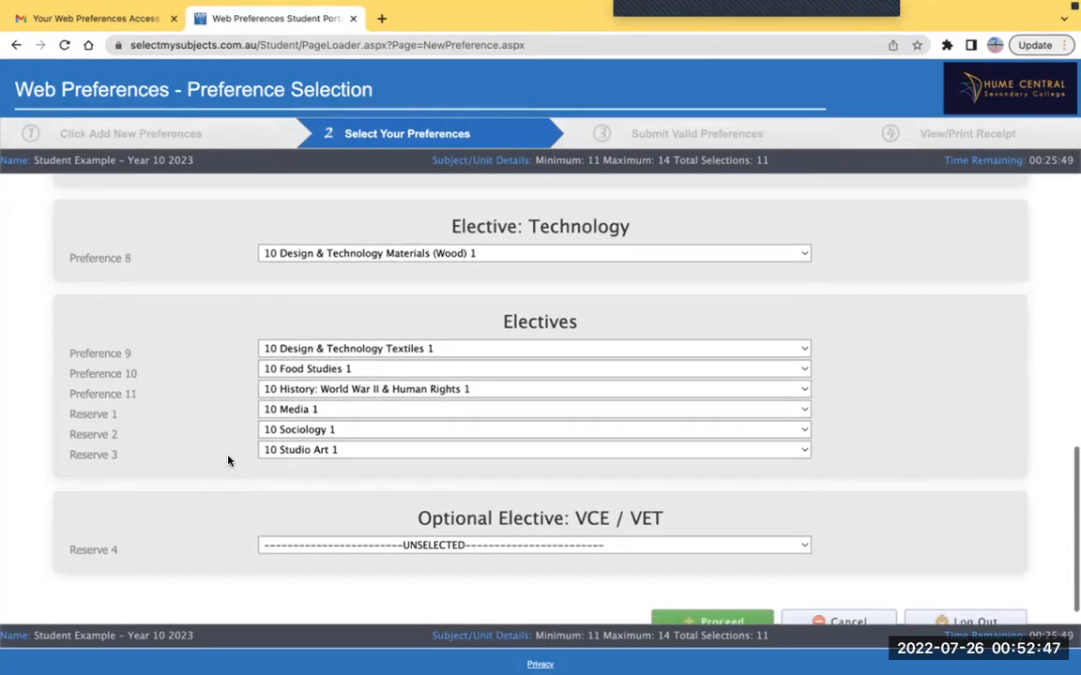
scroll(228, 459, down, 1)
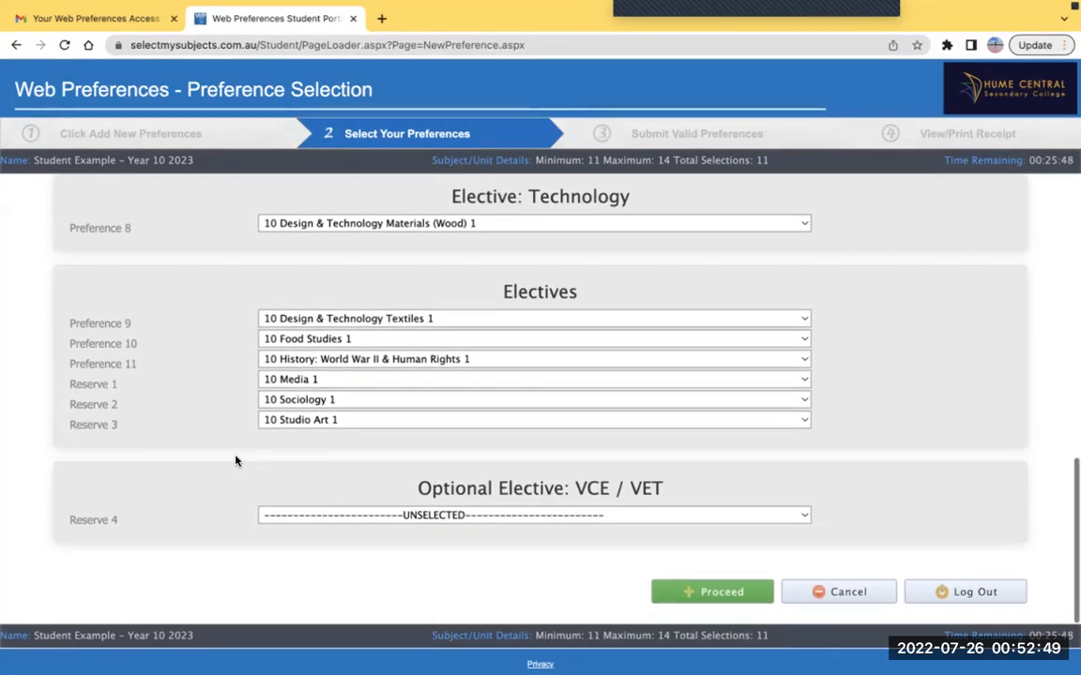
Choose 11 VCE Food Studies 1 from the Optional Elective: VCE / VET list for Reserve 4
click(310, 519)
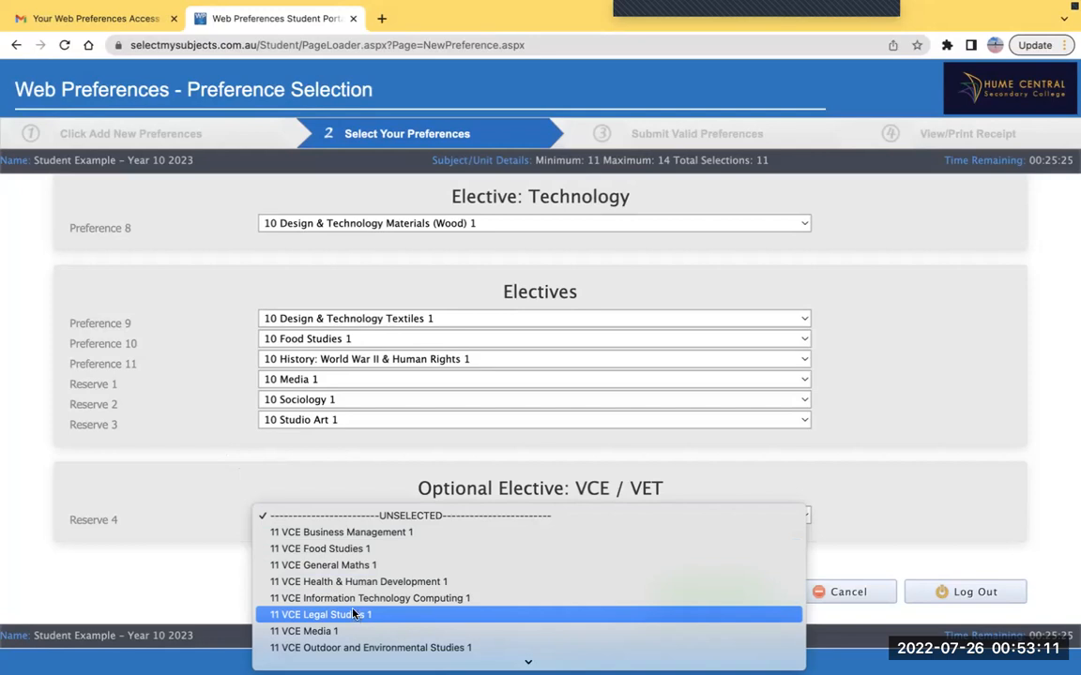
scroll(347, 593, down, 1)
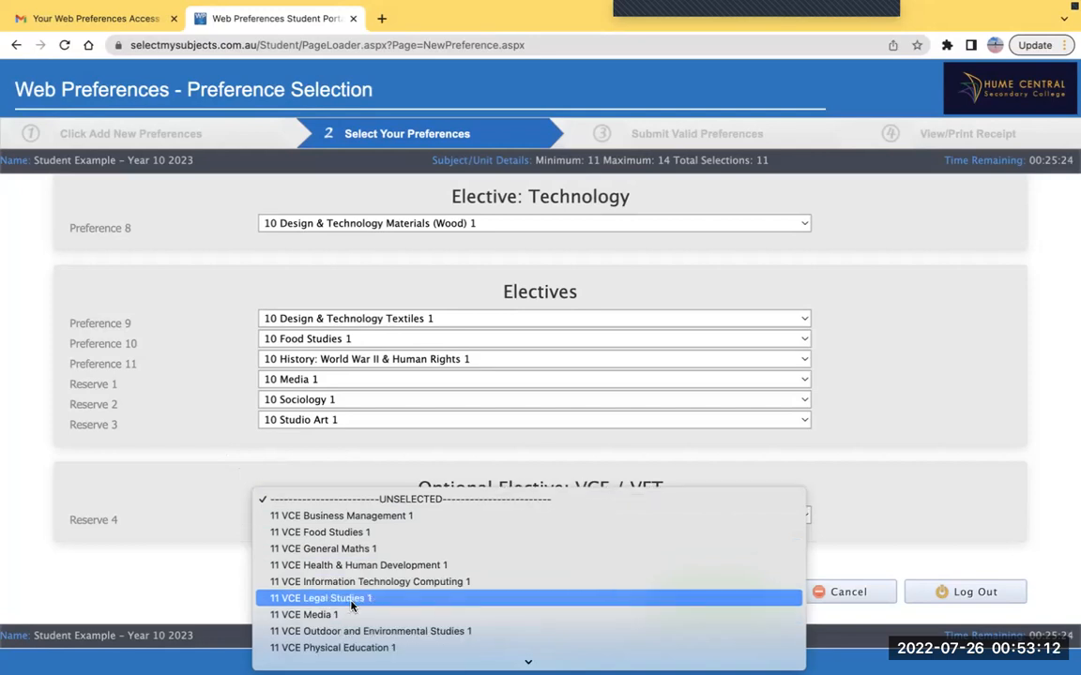
click(338, 532)
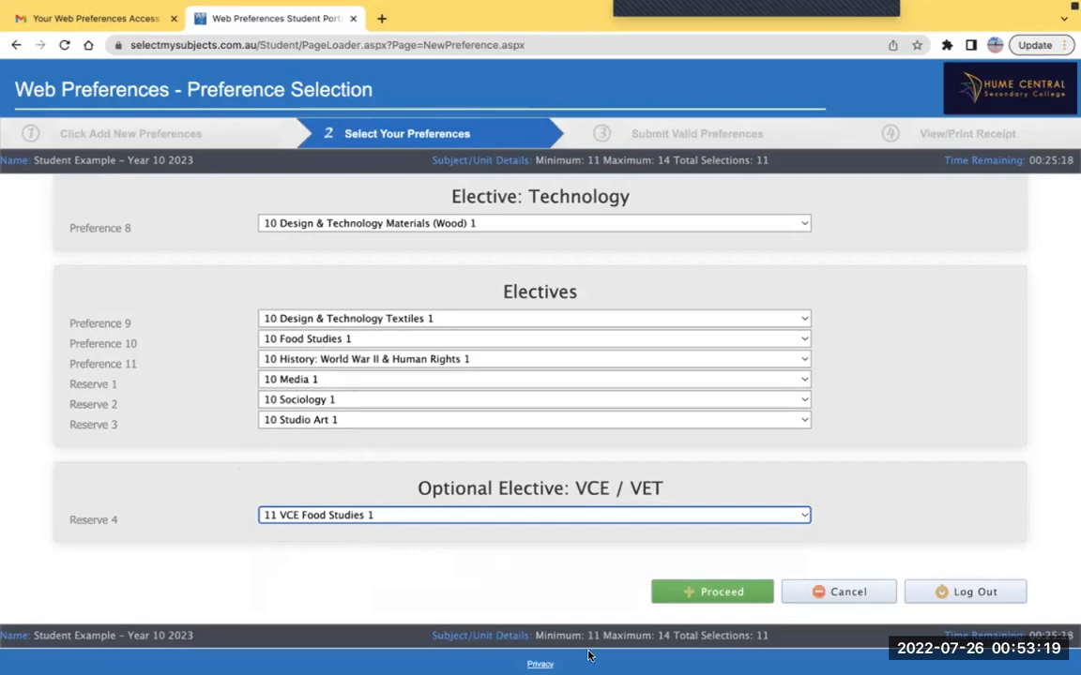
Proceed with the selections and acknowledge the Food Studies restriction in the Subject Rules warning
click(708, 592)
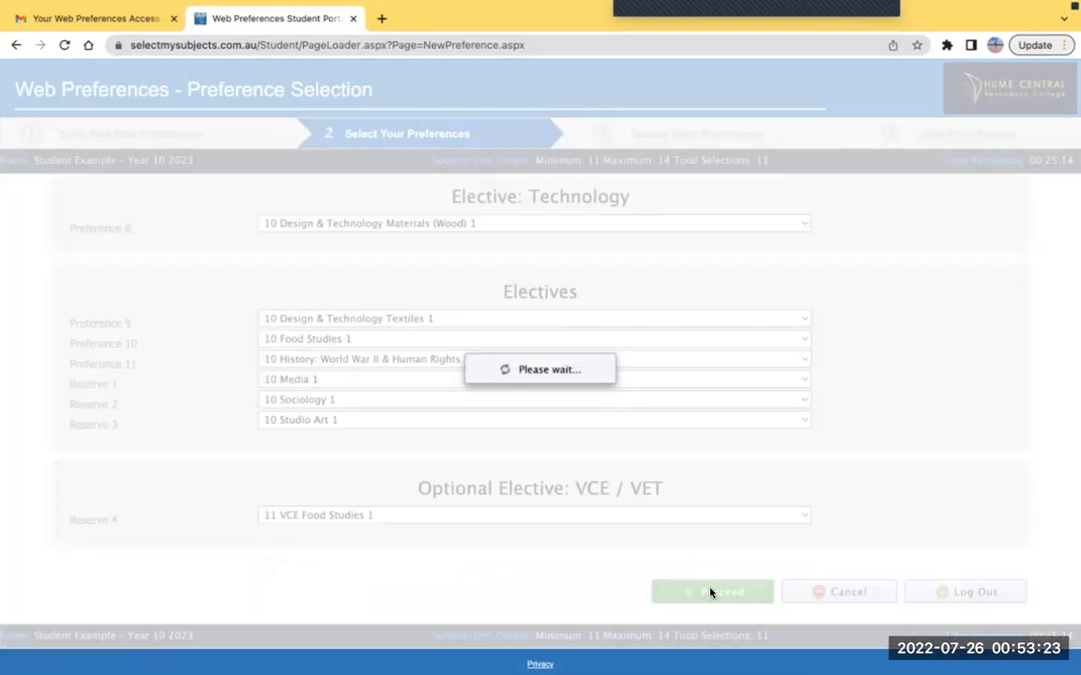
drag(258, 239, 651, 236)
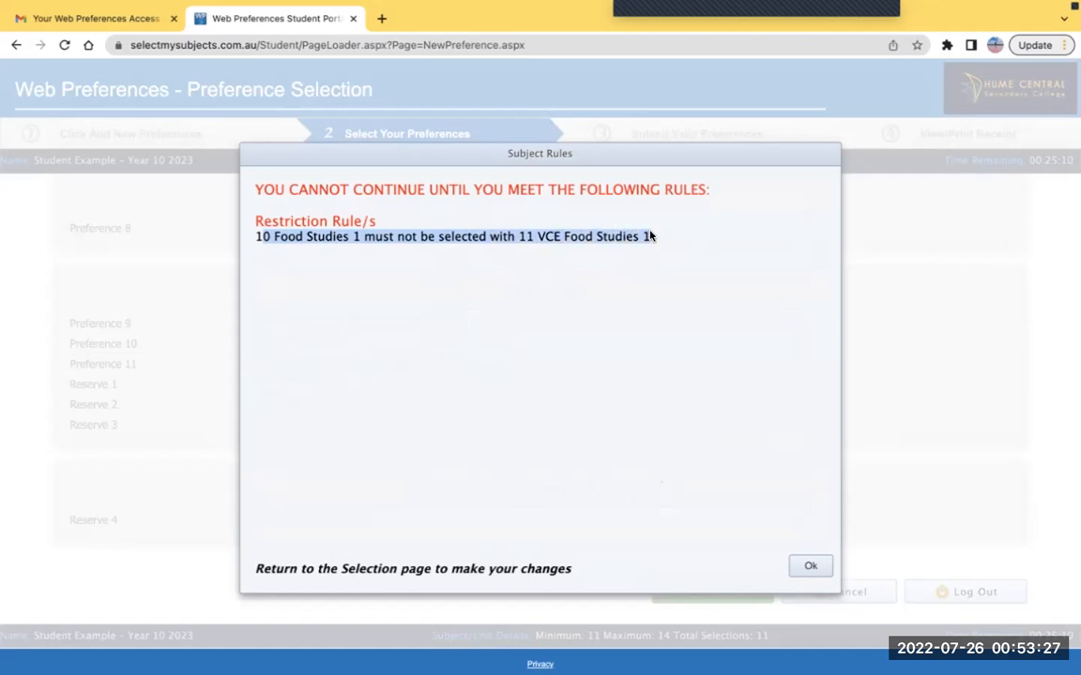
click(821, 565)
Change Reserve 4 to 11 VET Community Services 1
click(542, 514)
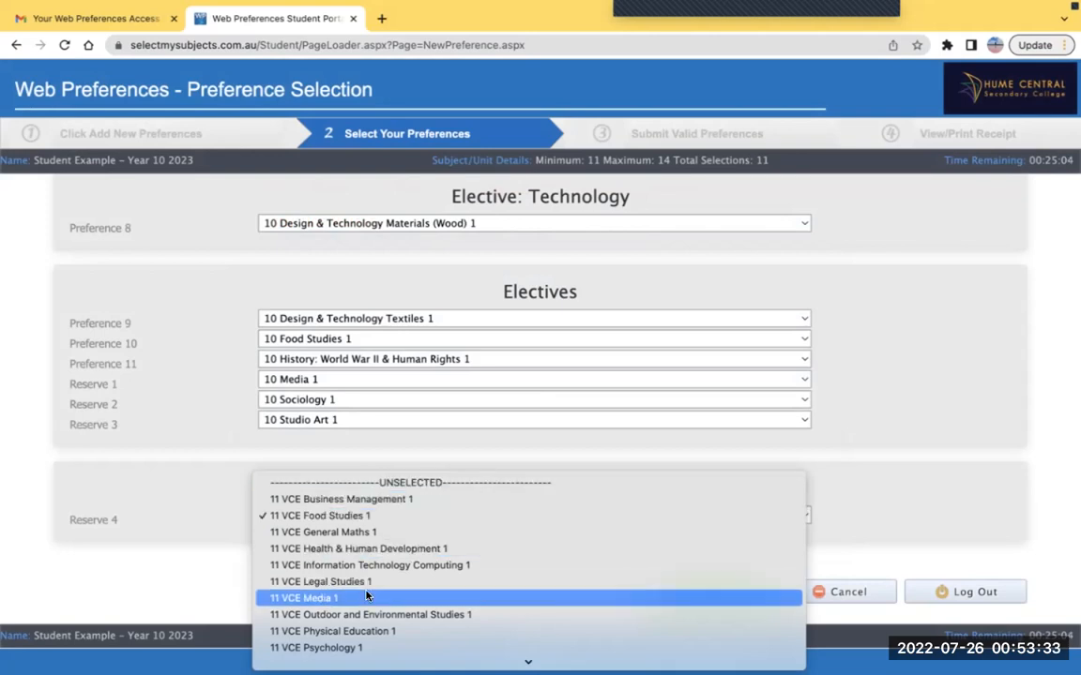
scroll(319, 591, down, 3)
scroll(314, 563, down, 1)
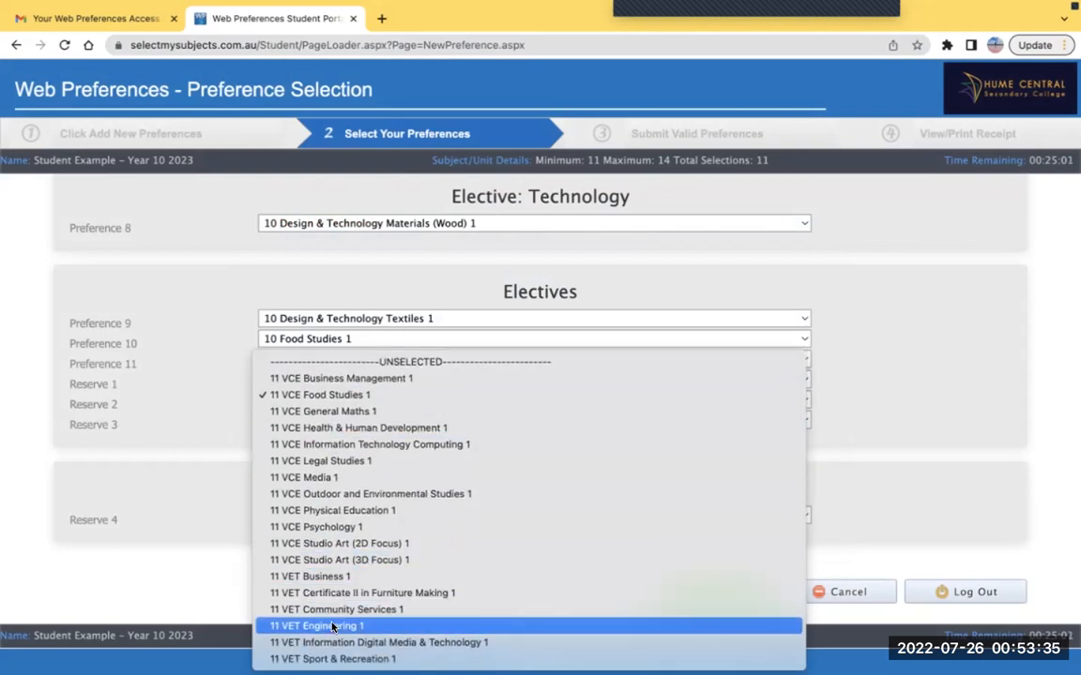
click(340, 610)
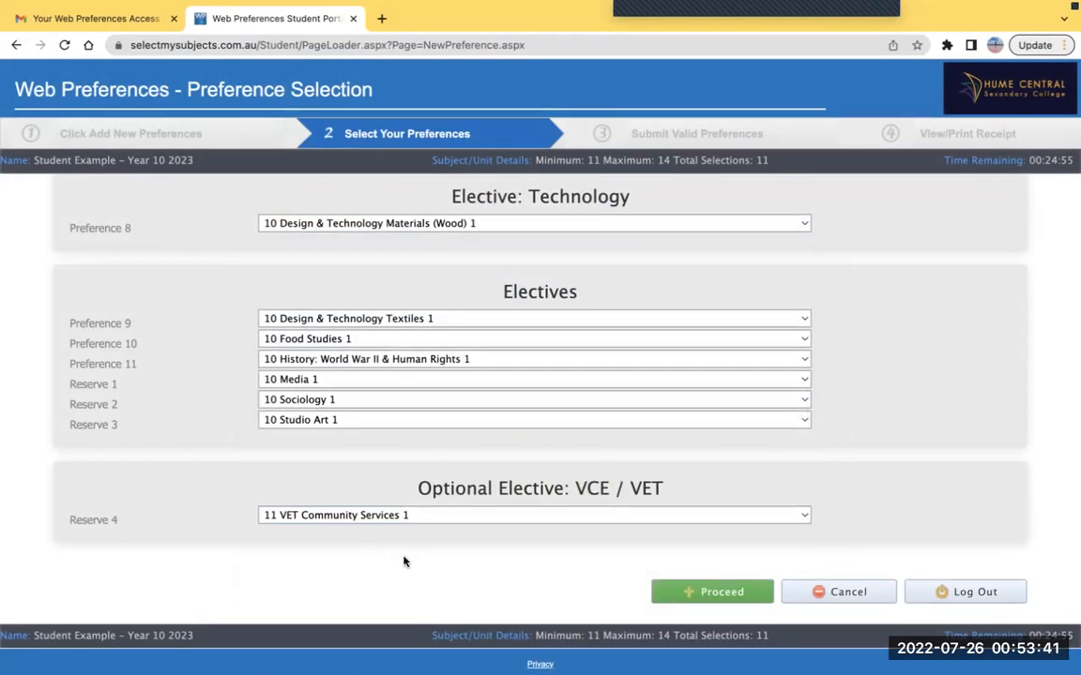
Proceed with the corrected selections to reach the Preference Validation summary
click(679, 592)
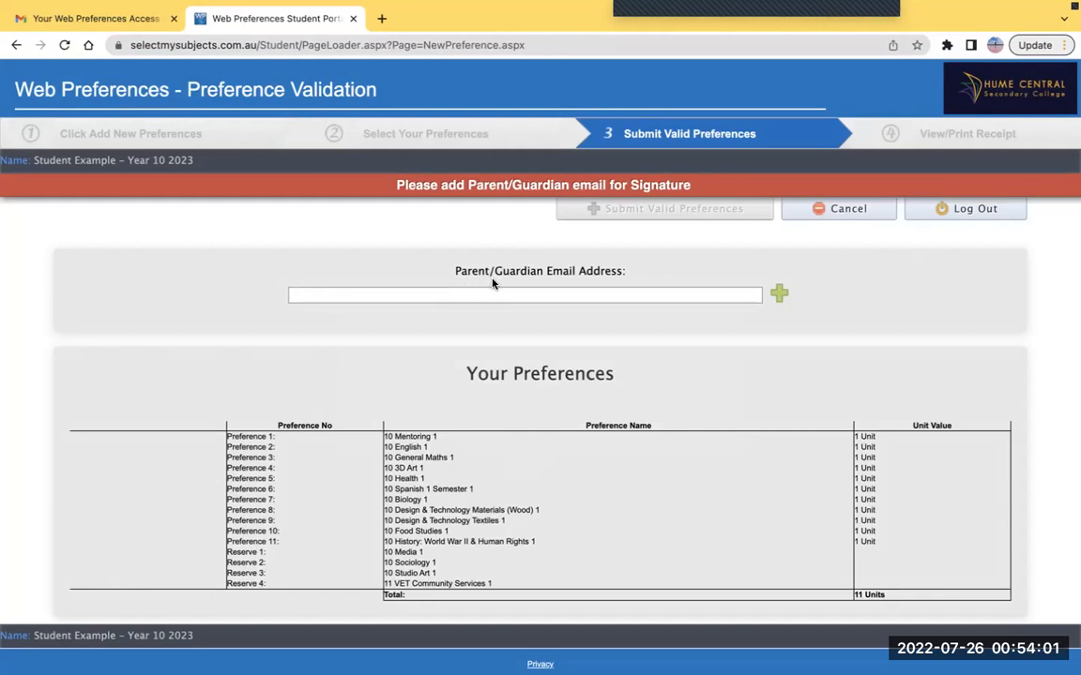
Go back from validation, switch Preference 7 to 10 Physics 1, and proceed again
click(848, 208)
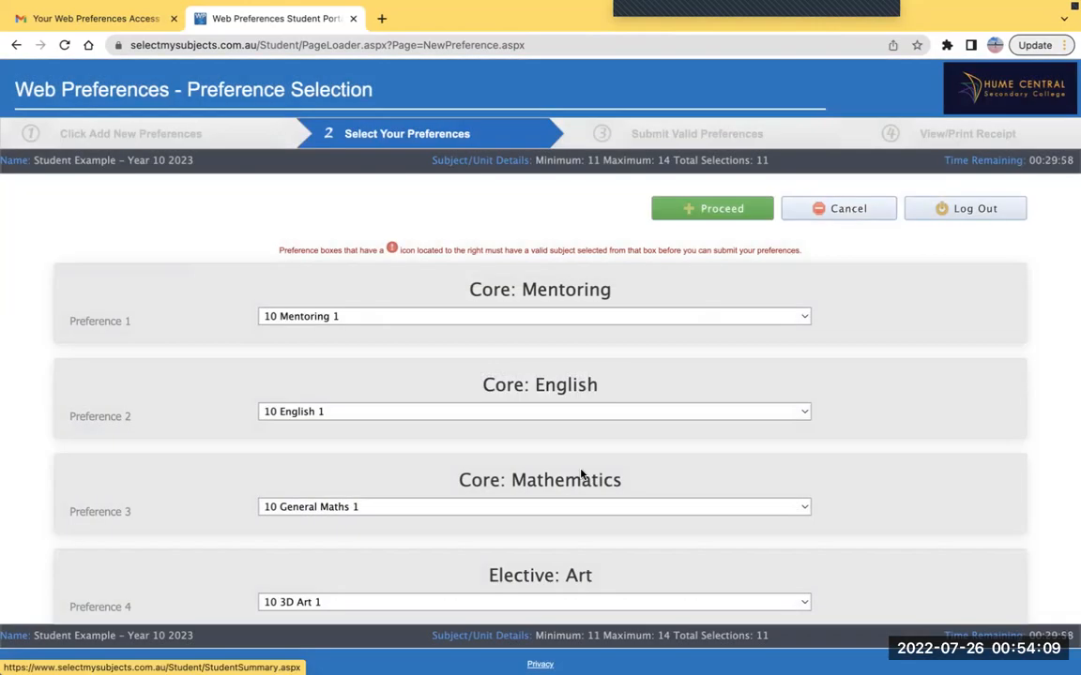
scroll(581, 476, down, 5)
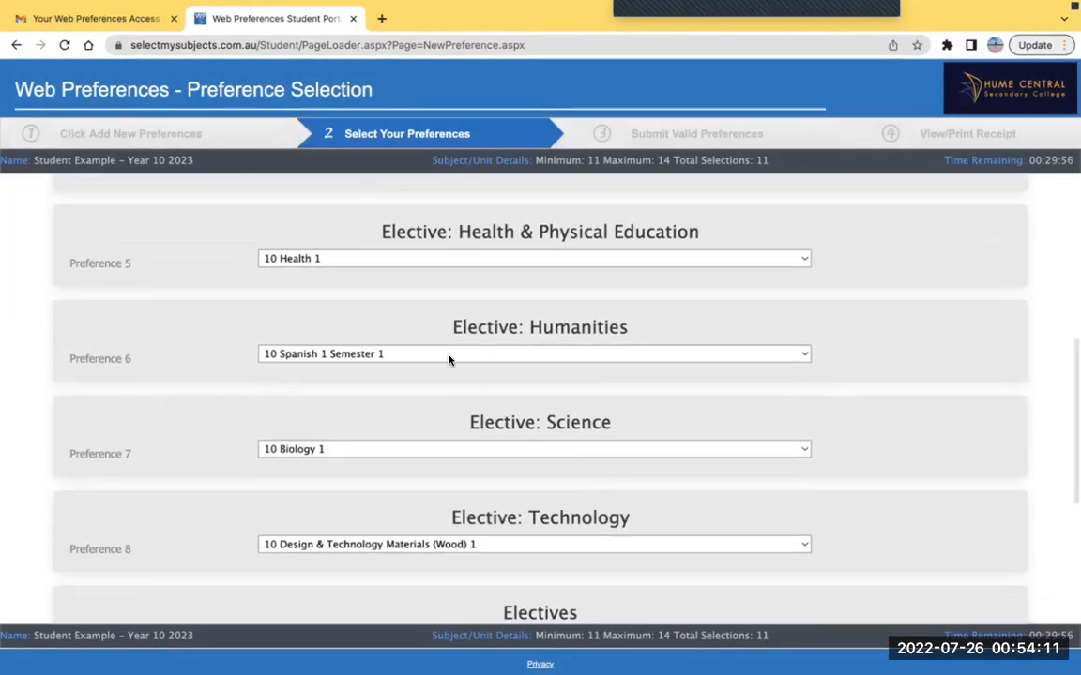
click(406, 449)
click(391, 498)
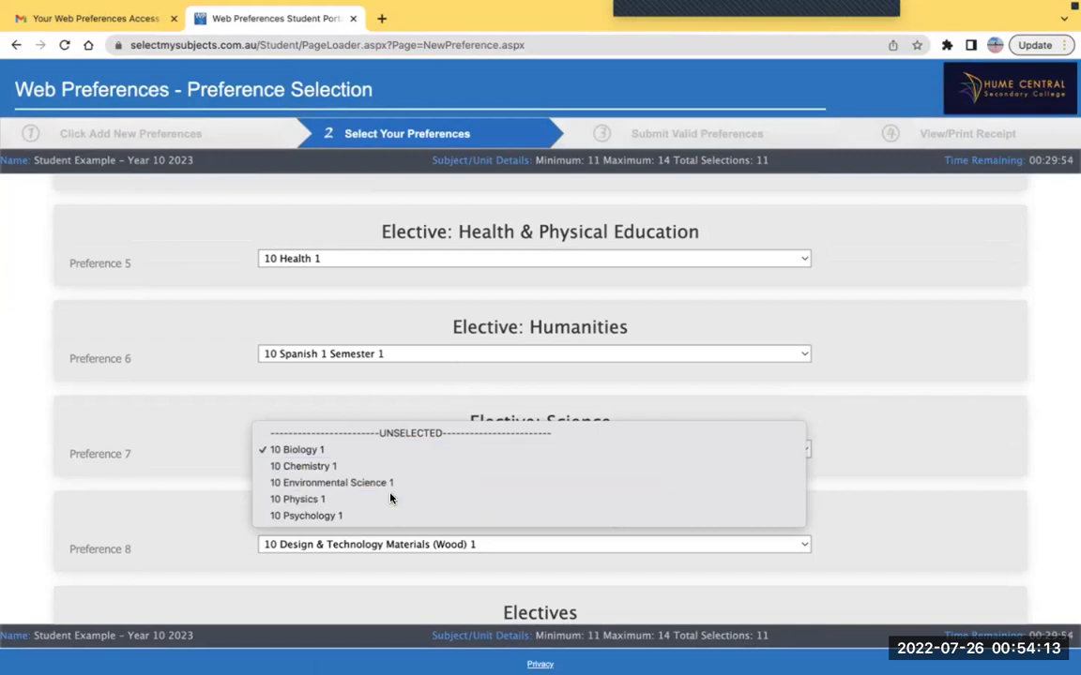
scroll(391, 498, down, 5)
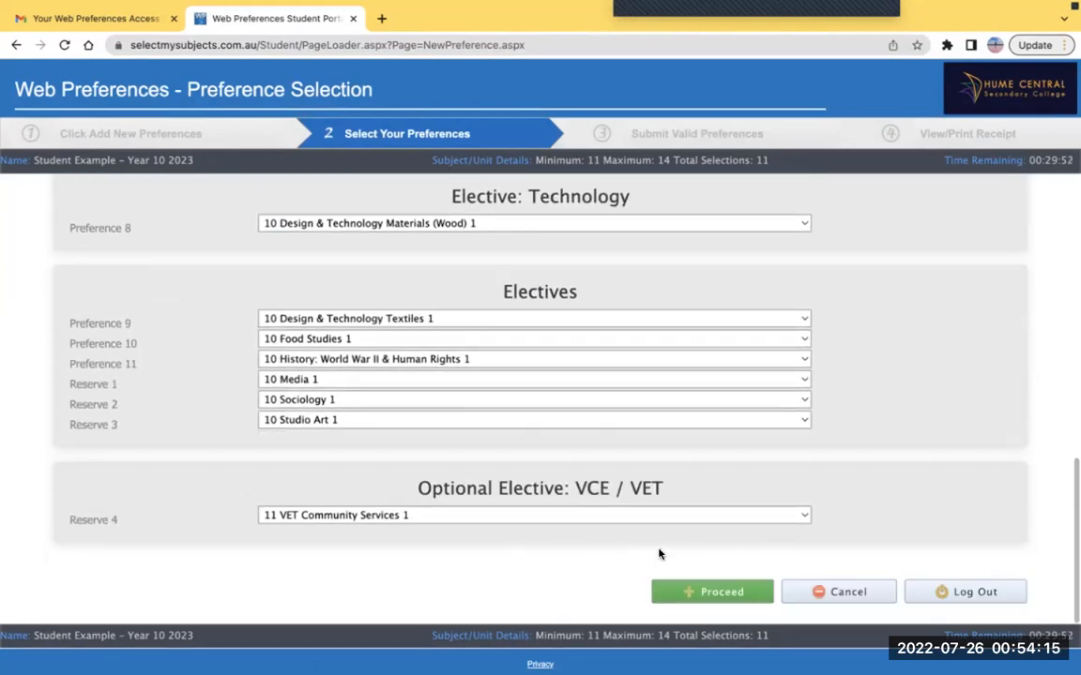
click(701, 589)
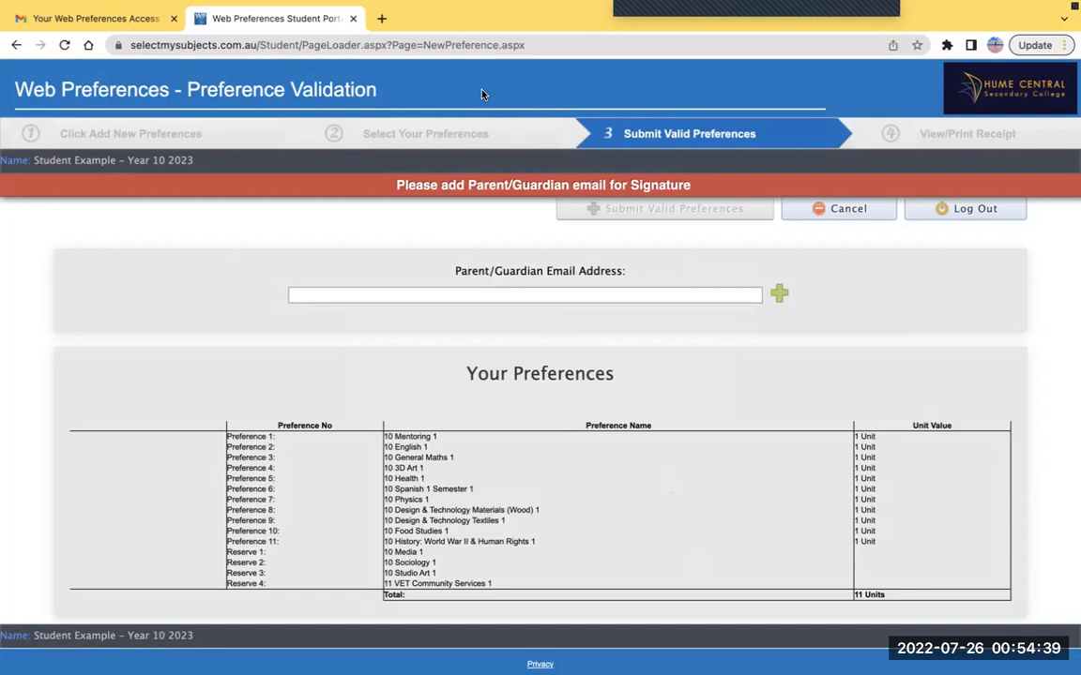
Add the parent/guardian's e-mail address to the preferences so they can sign
click(407, 294)
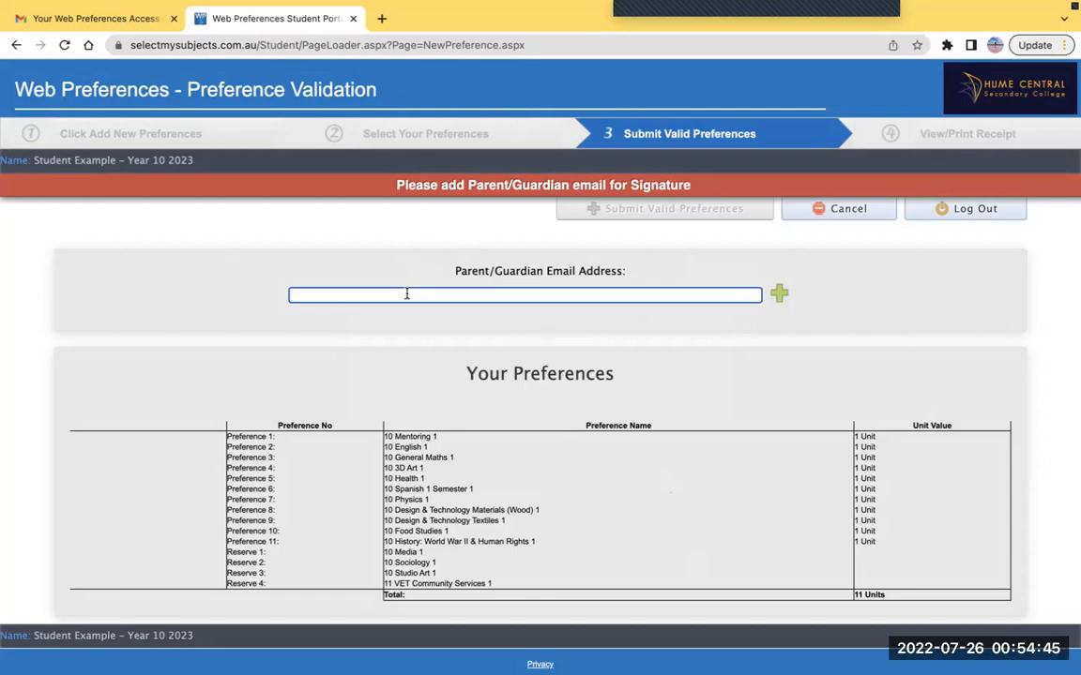
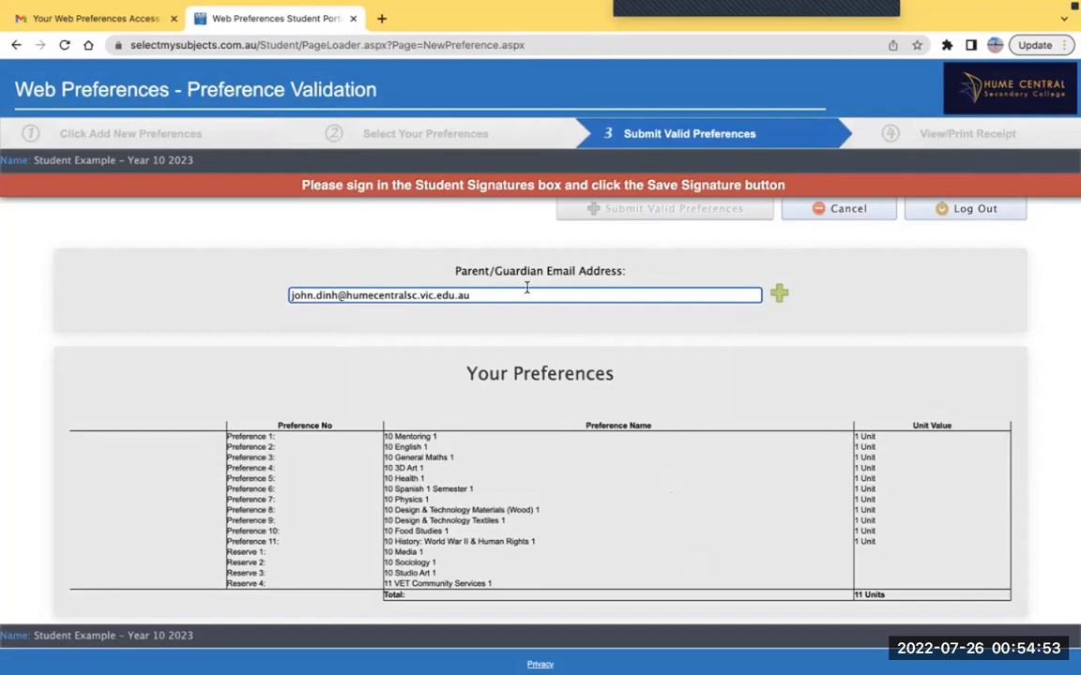
click(781, 294)
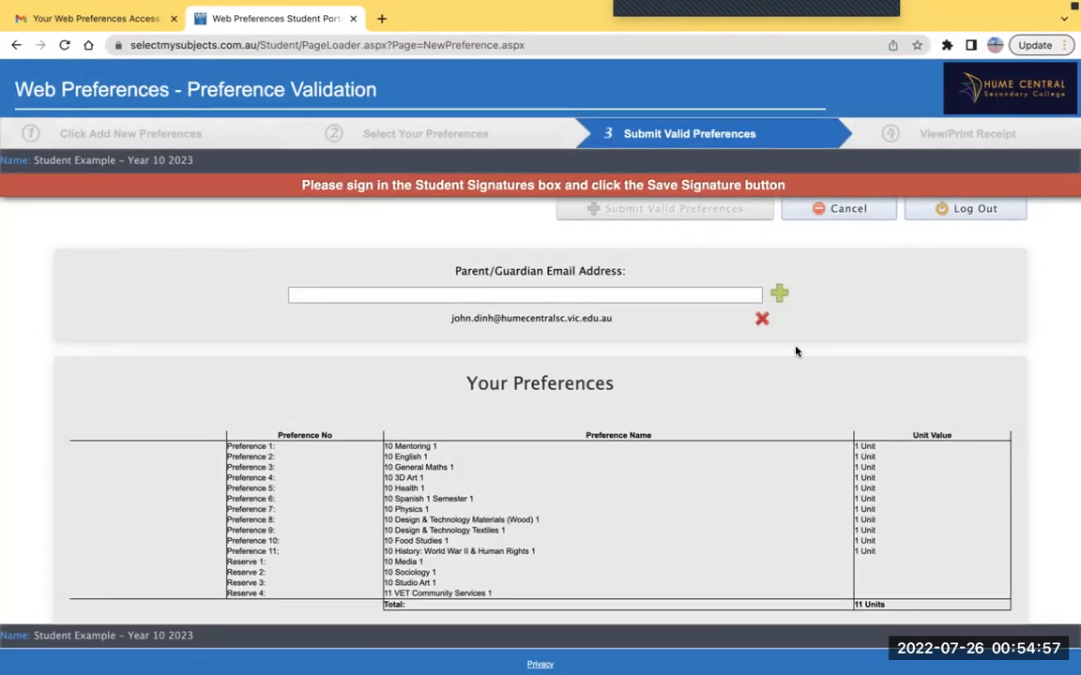
Write 'student' in the Student Signature pad, save it, and submit the valid preferences
scroll(796, 351, down, 3)
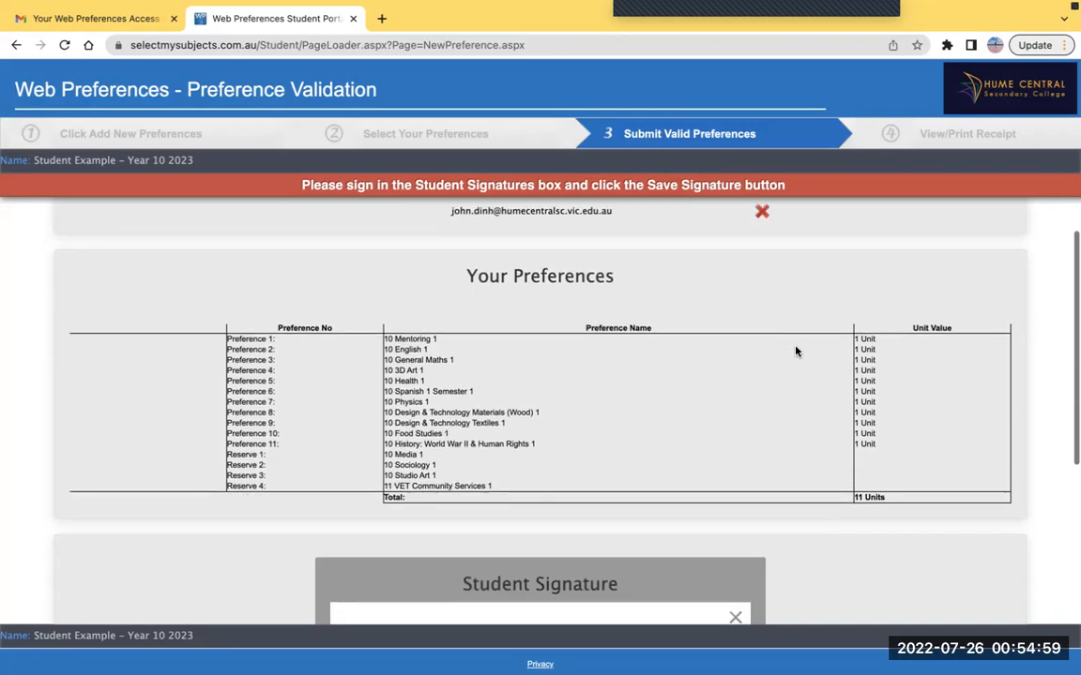
scroll(796, 351, down, 1)
scroll(796, 350, up, 1)
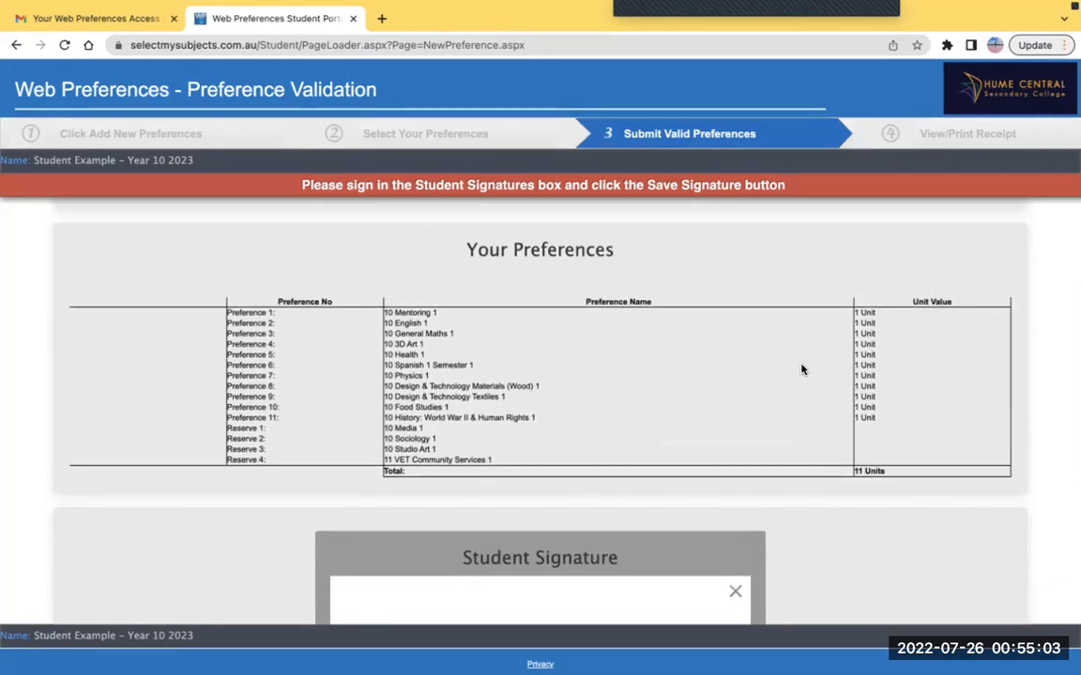
scroll(755, 421, down, 4)
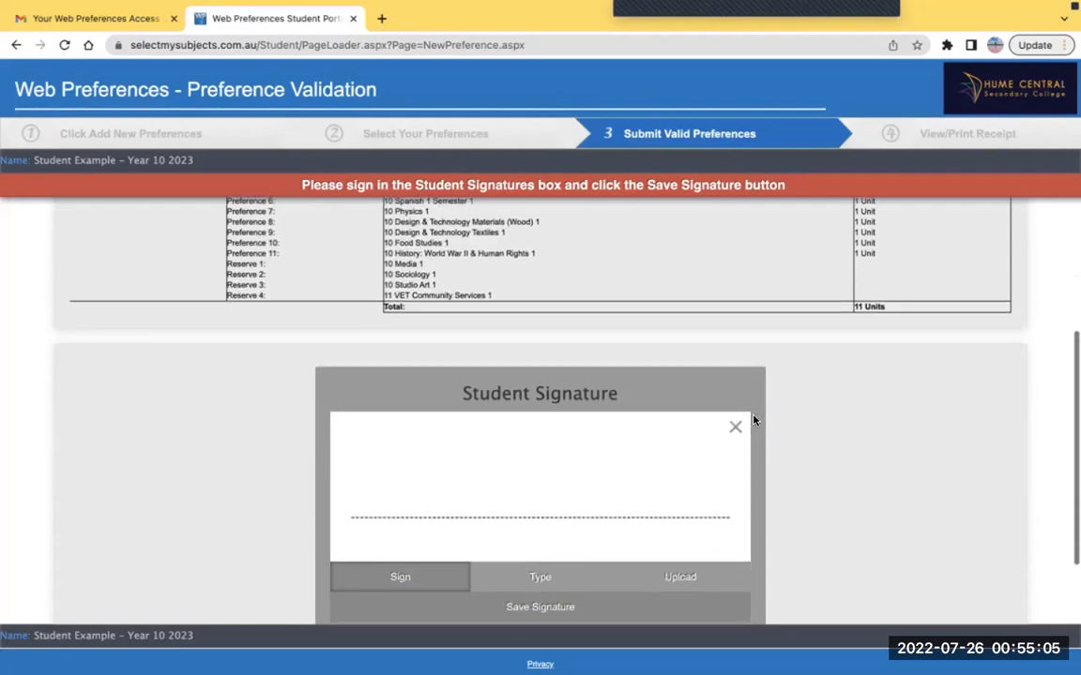
scroll(755, 420, down, 2)
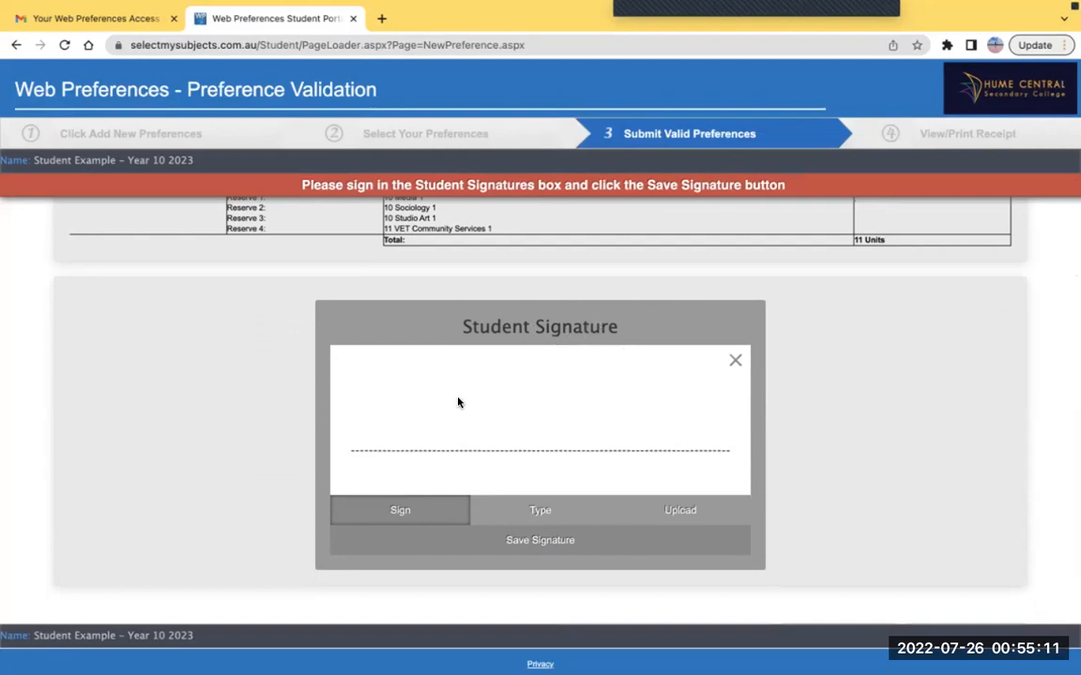
mouse_move(440, 410)
mouse_down()
mouse_move(470, 396)
mouse_move(505, 411)
mouse_move(536, 396)
mouse_move(588, 411)
mouse_move(651, 399)
mouse_up()
drag(453, 401, 537, 387)
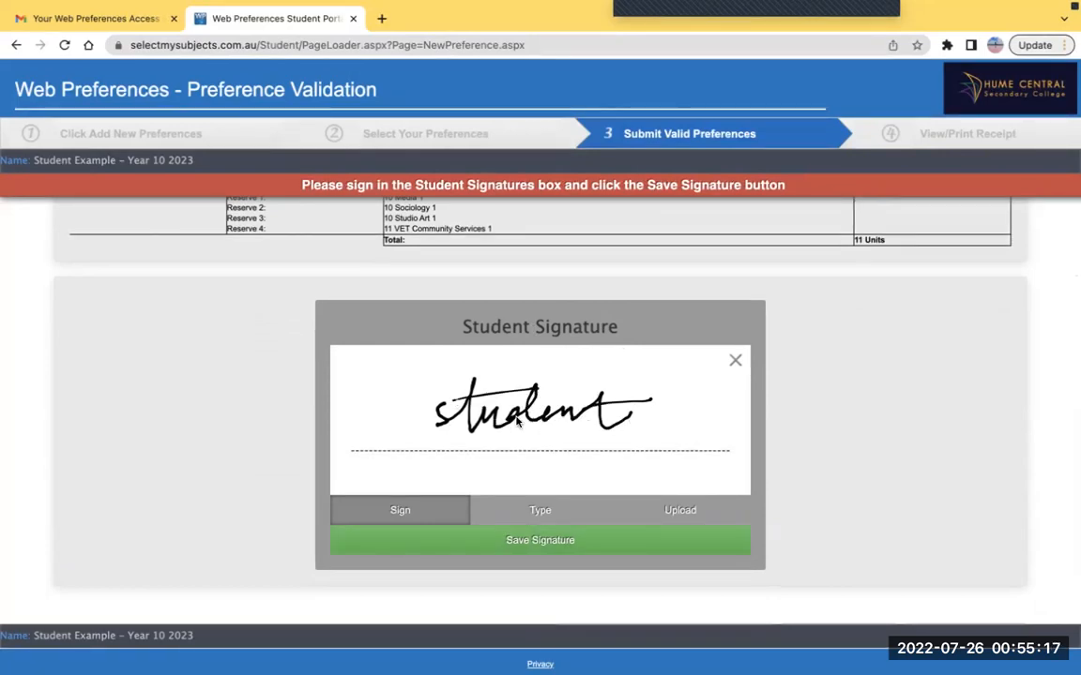
click(516, 542)
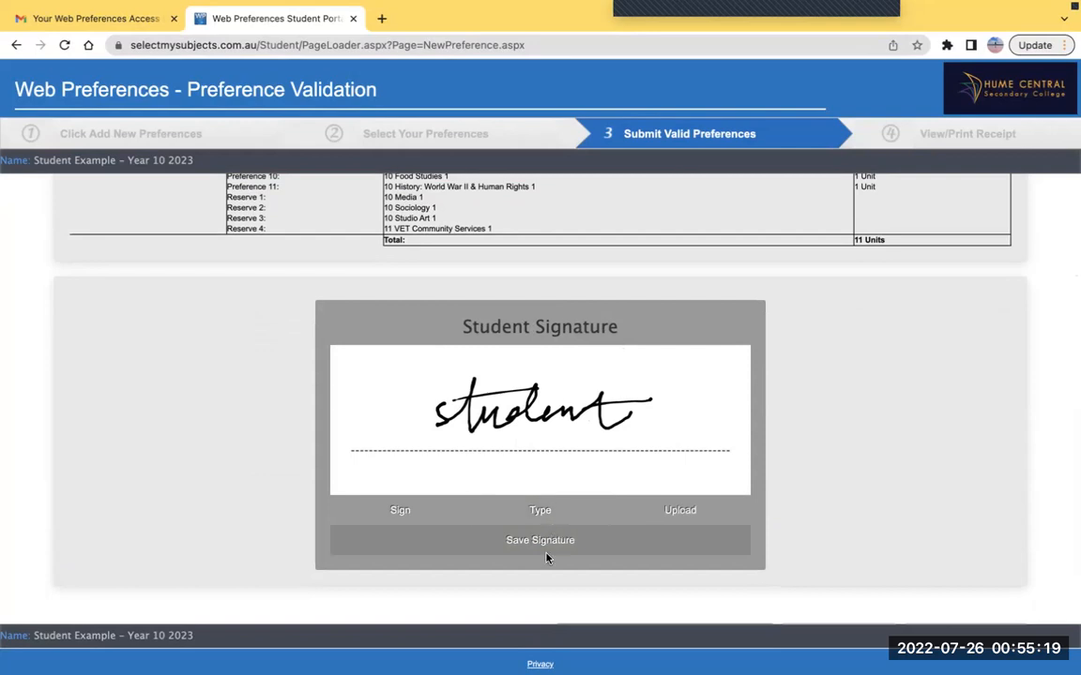
scroll(547, 554, down, 1)
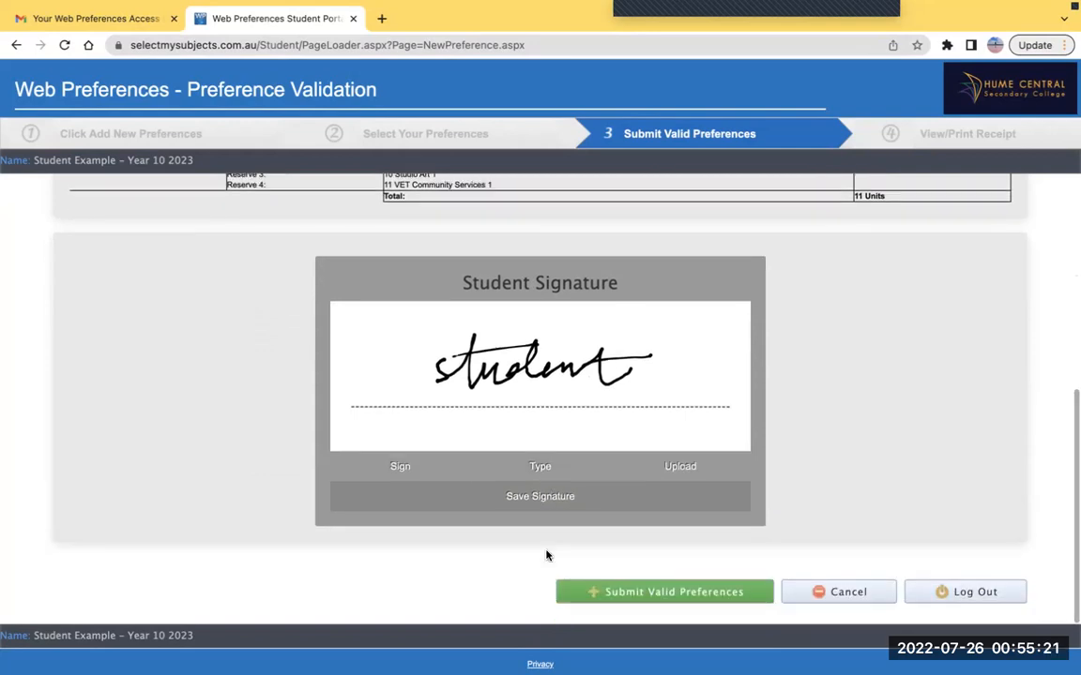
click(663, 592)
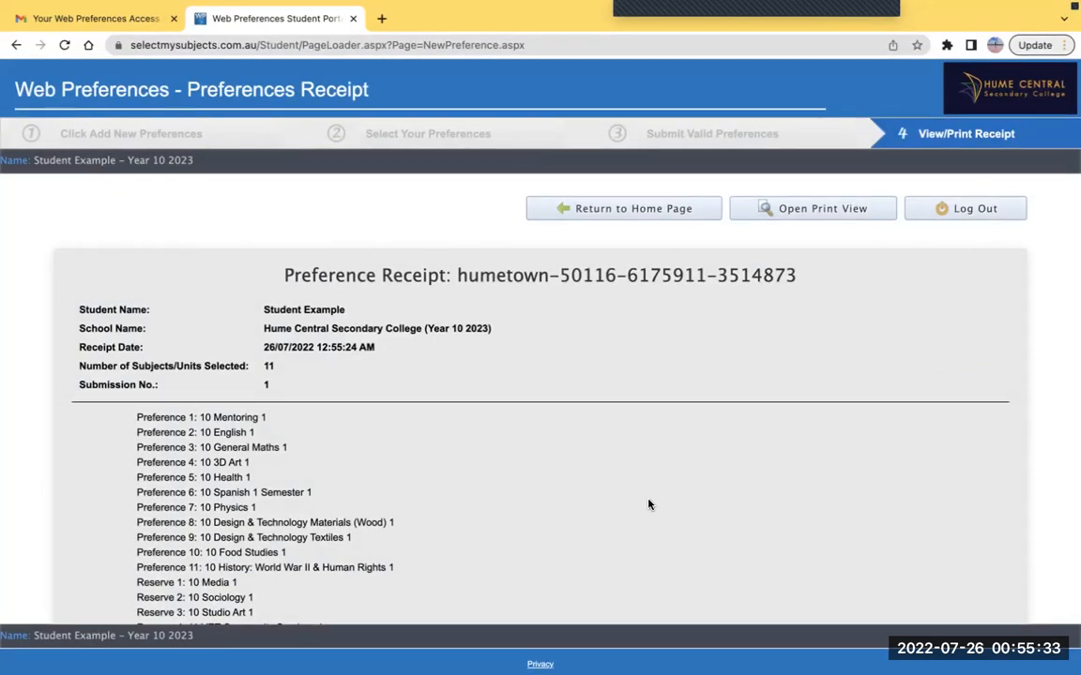
Review the receipt's deadlines, student signature and the parent signature e-mail-sent confirmation
scroll(595, 443, down, 4)
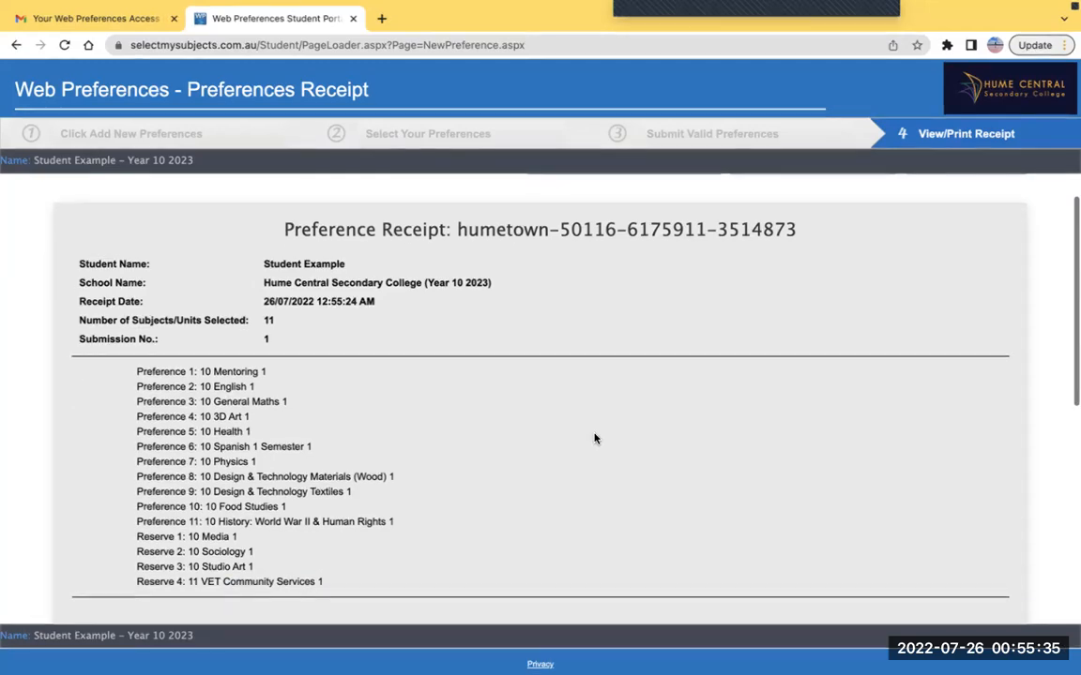
scroll(607, 439, down, 5)
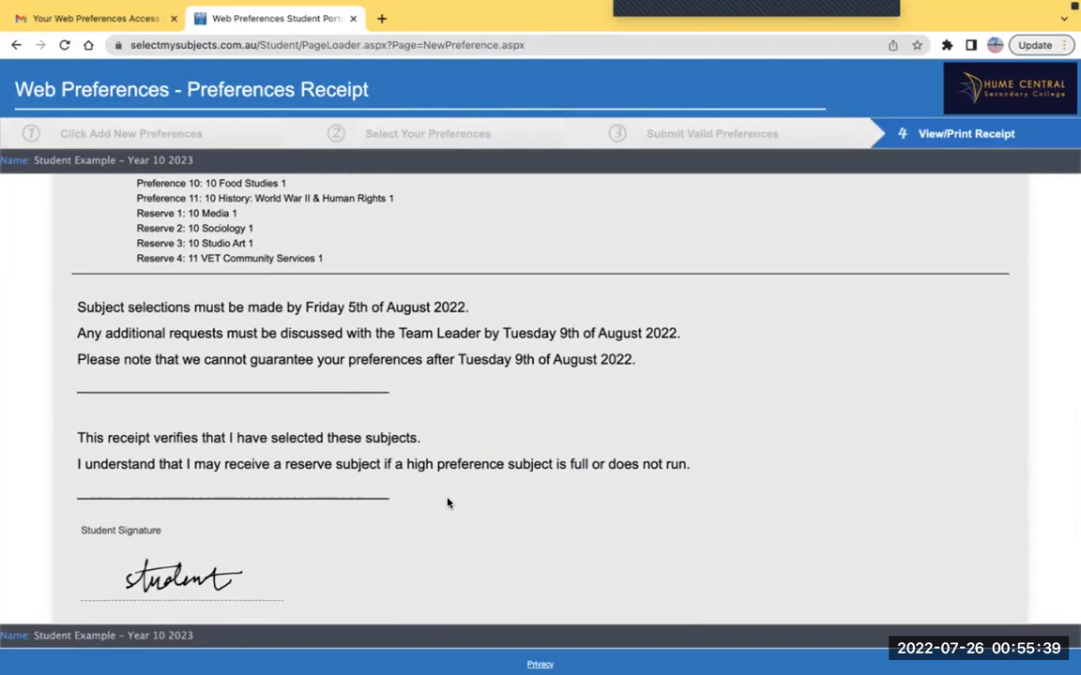
drag(732, 480, 68, 301)
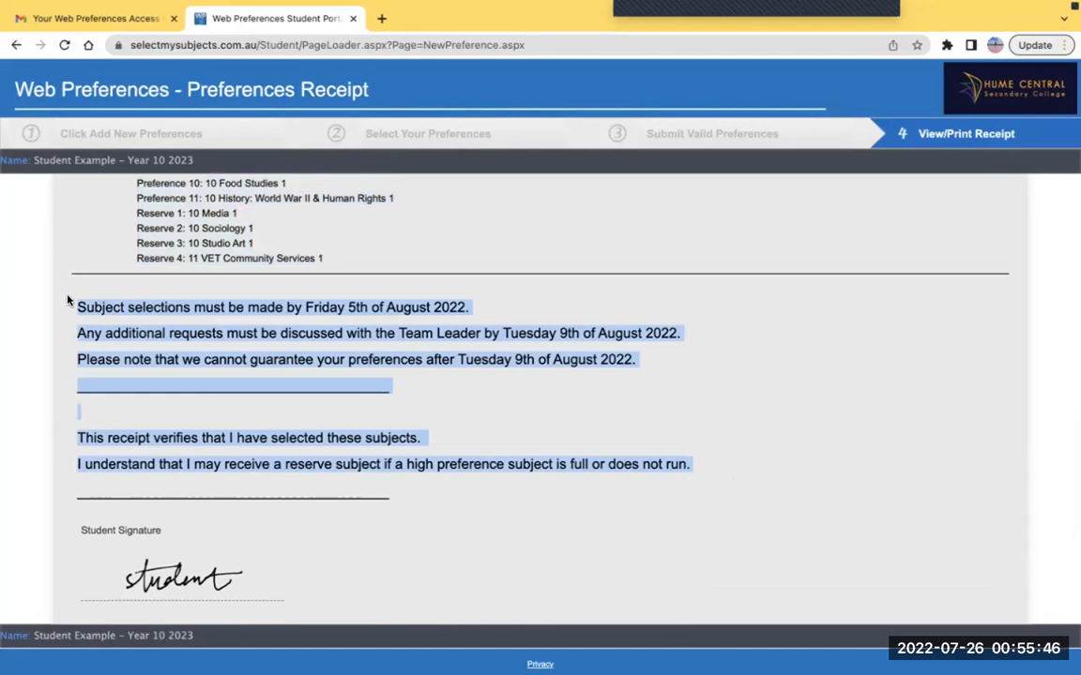
click(393, 487)
scroll(393, 490, down, 1)
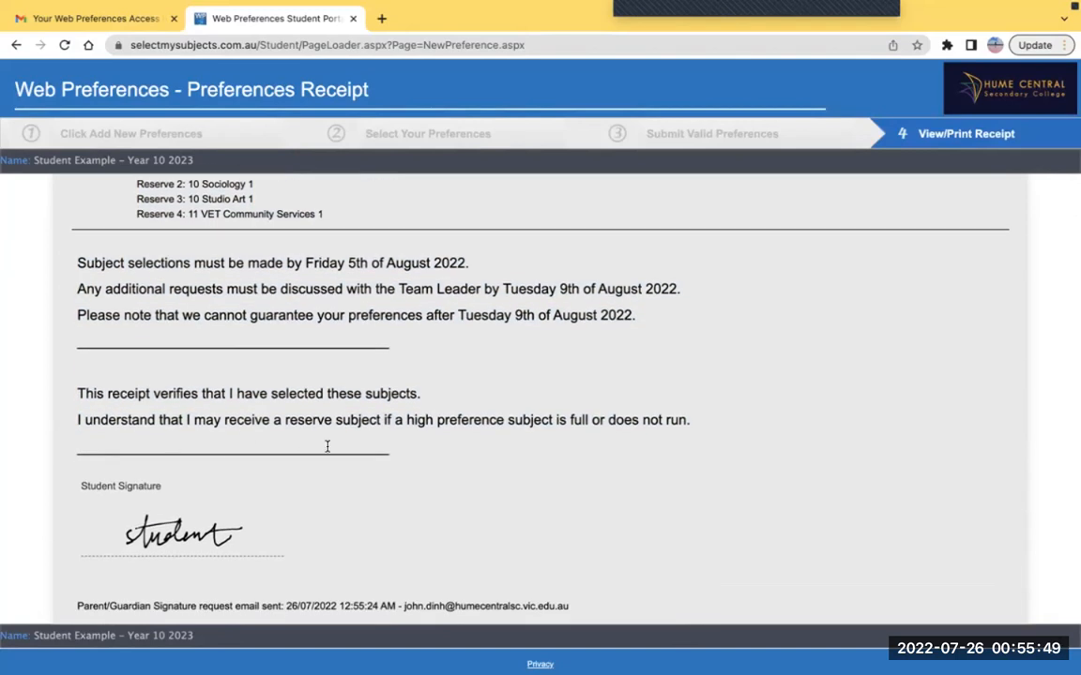
scroll(327, 446, down, 2)
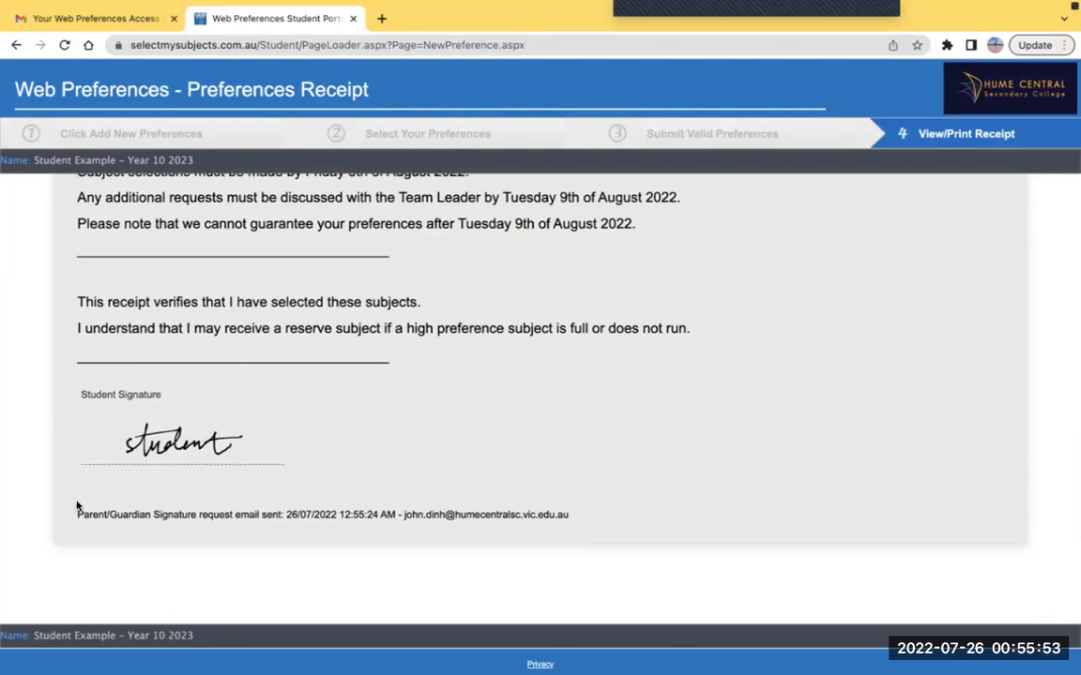
drag(600, 518, 402, 512)
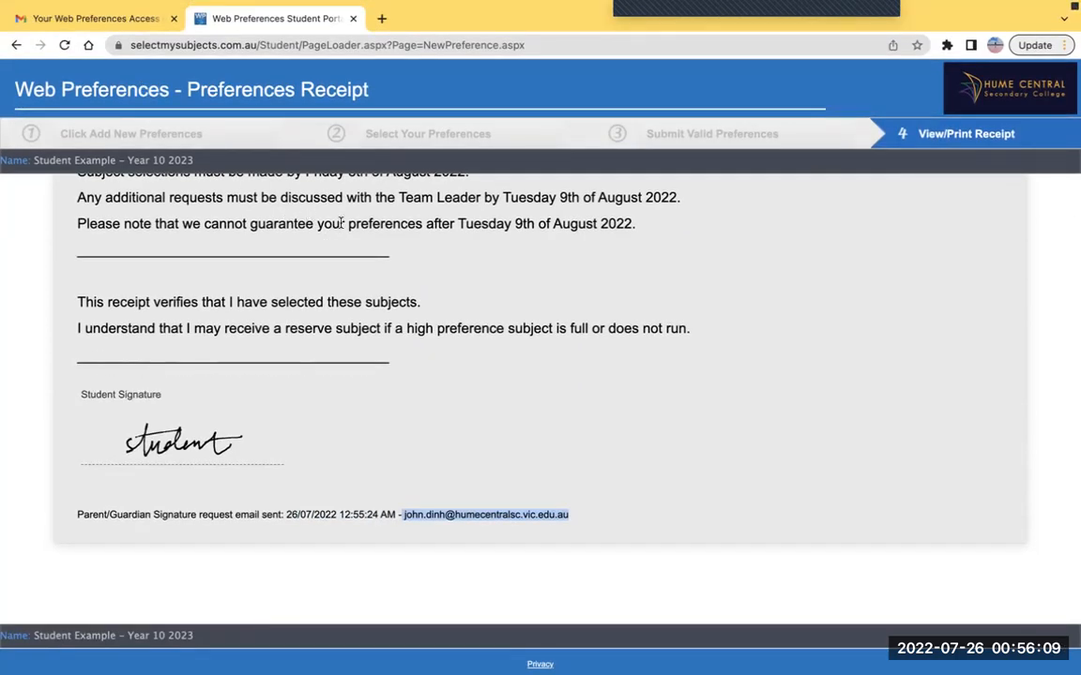
In Gmail, go back to the inbox and open the Web Preferences Parent Signature Email
click(112, 16)
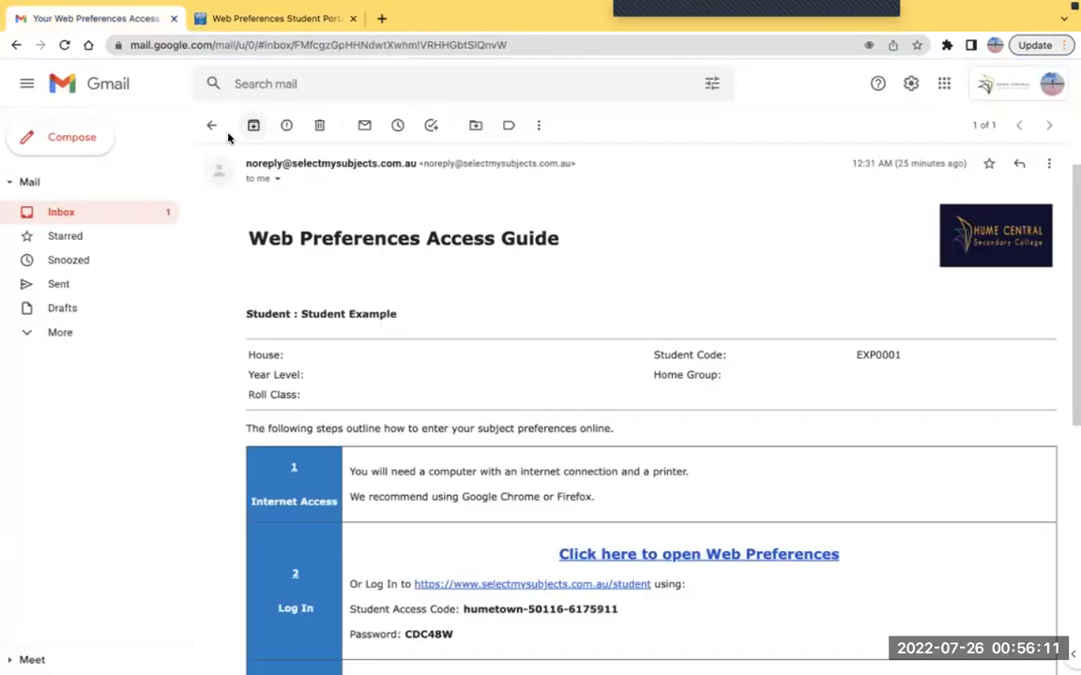
click(212, 129)
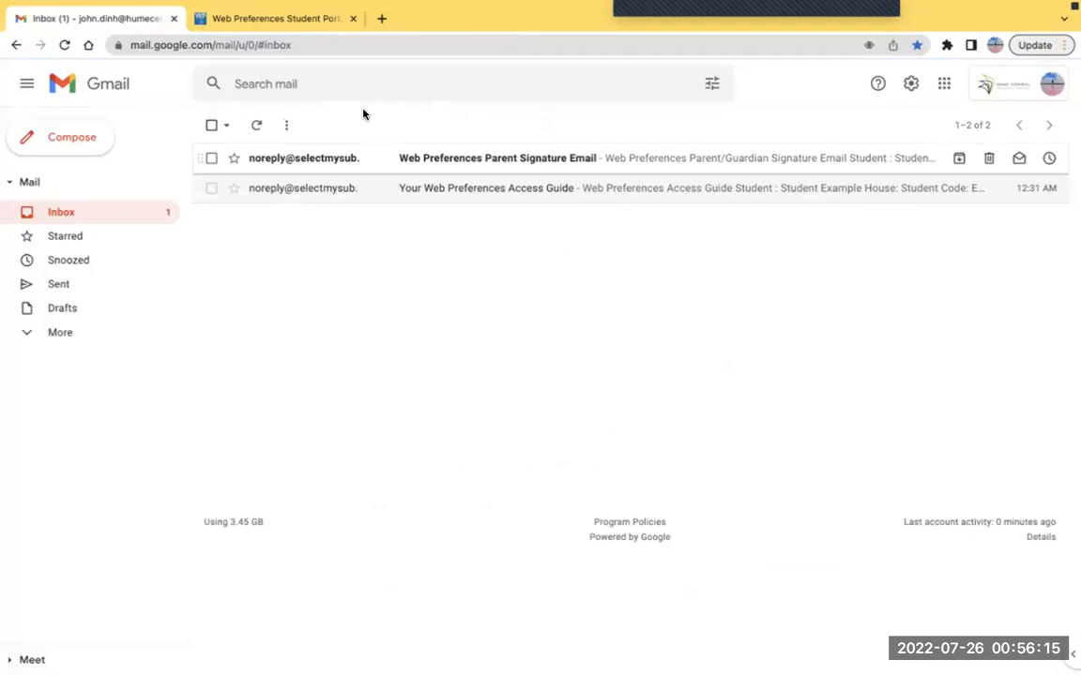
click(488, 167)
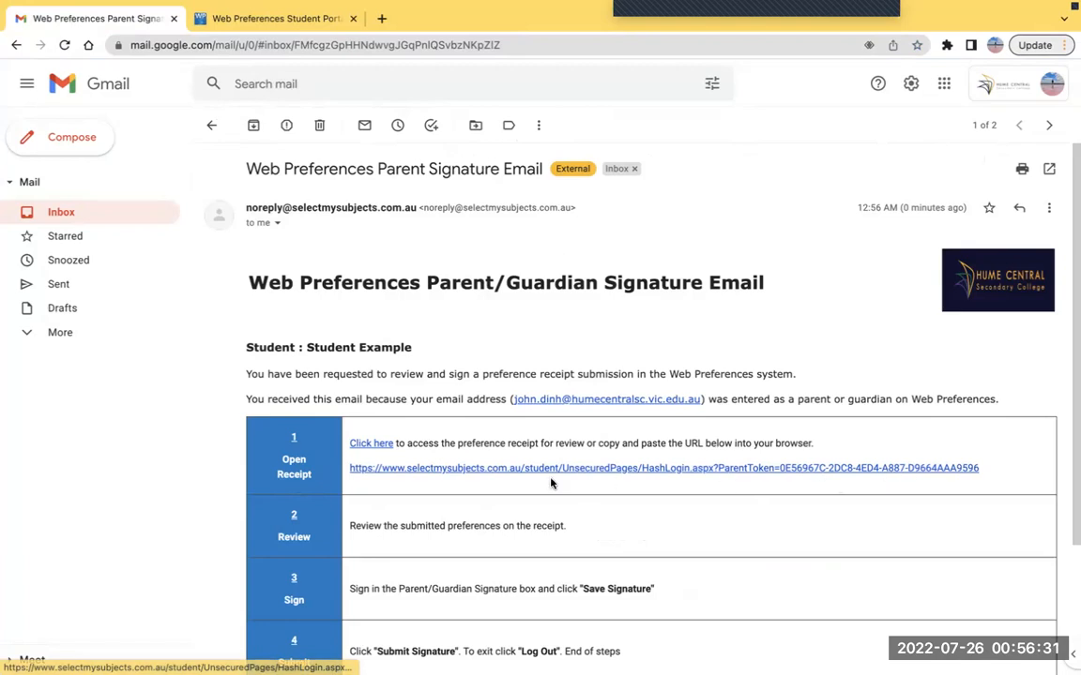
Open the receipt from the e-mailed link and scroll to the Parent/Guardian 1 signature pad
click(379, 447)
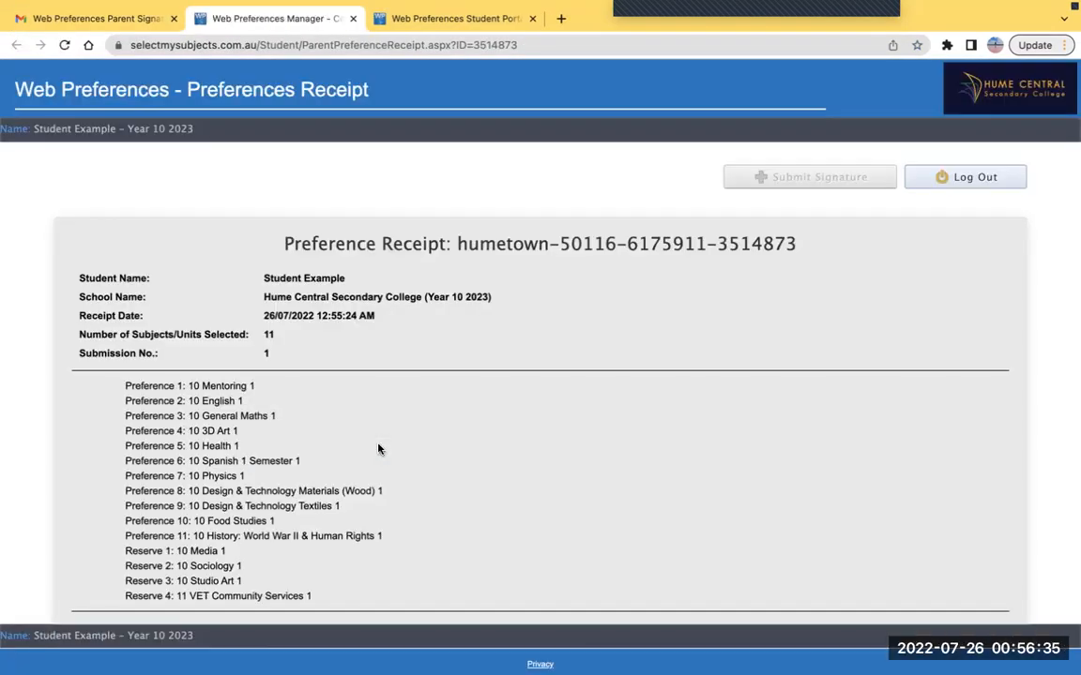
scroll(378, 449, down, 3)
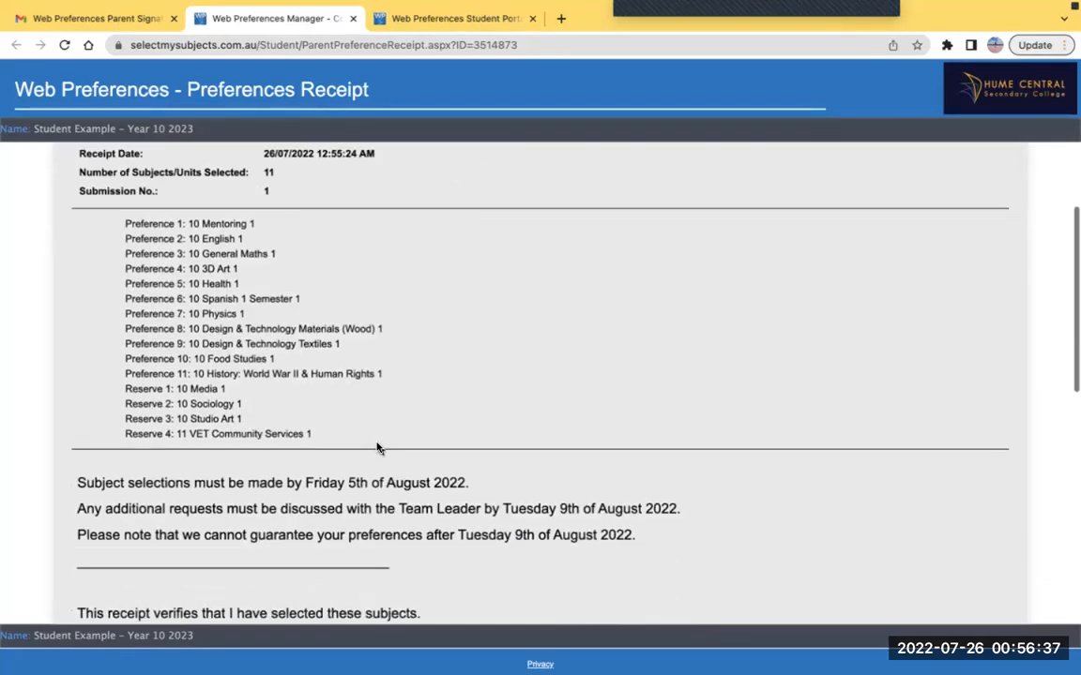
scroll(377, 448, up, 1)
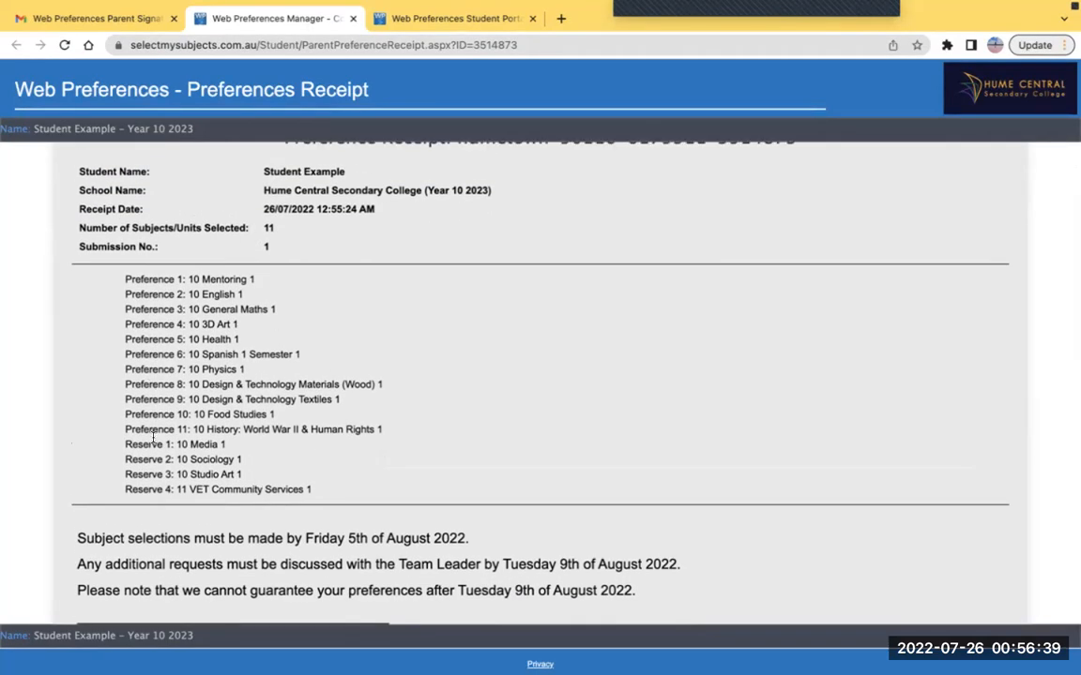
scroll(199, 331, down, 6)
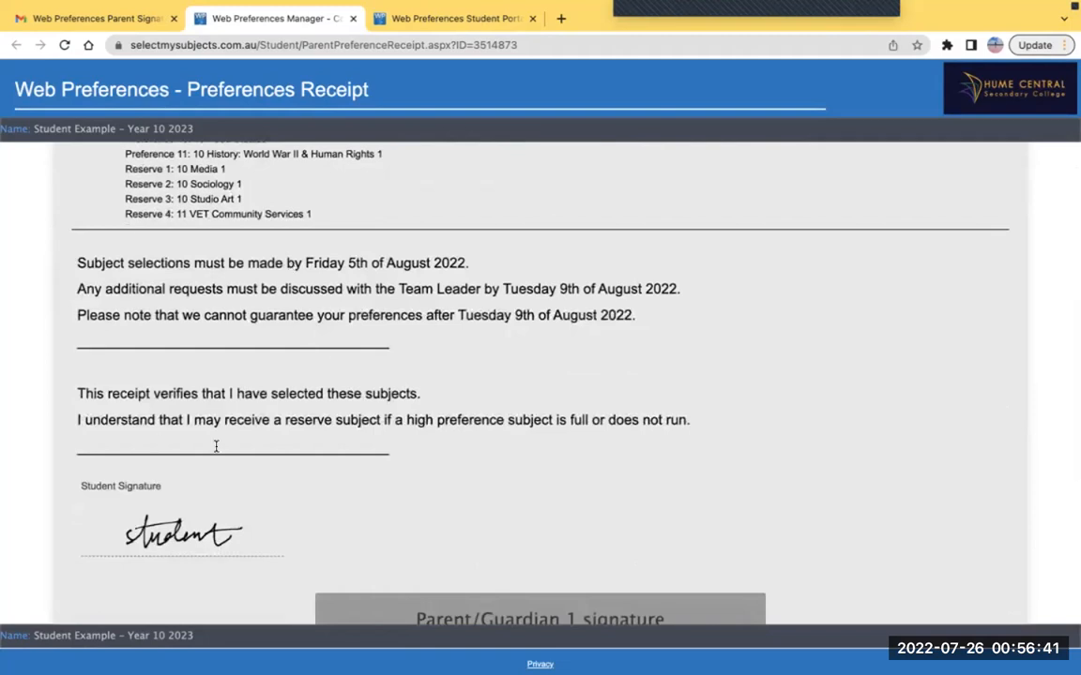
scroll(234, 345, down, 4)
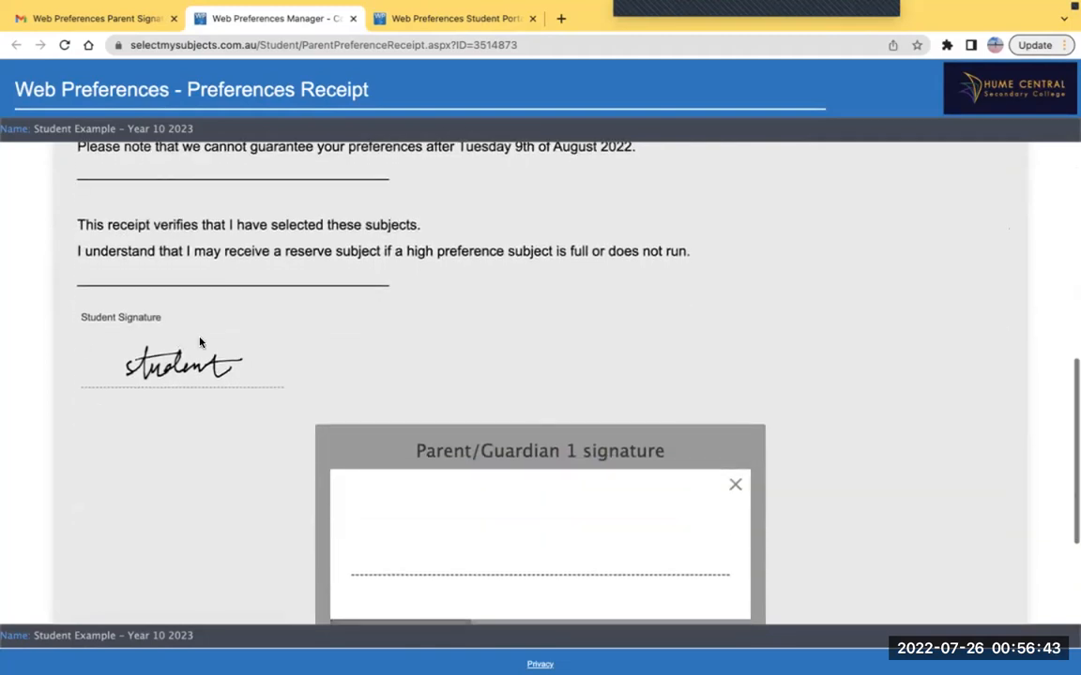
scroll(133, 388, down, 3)
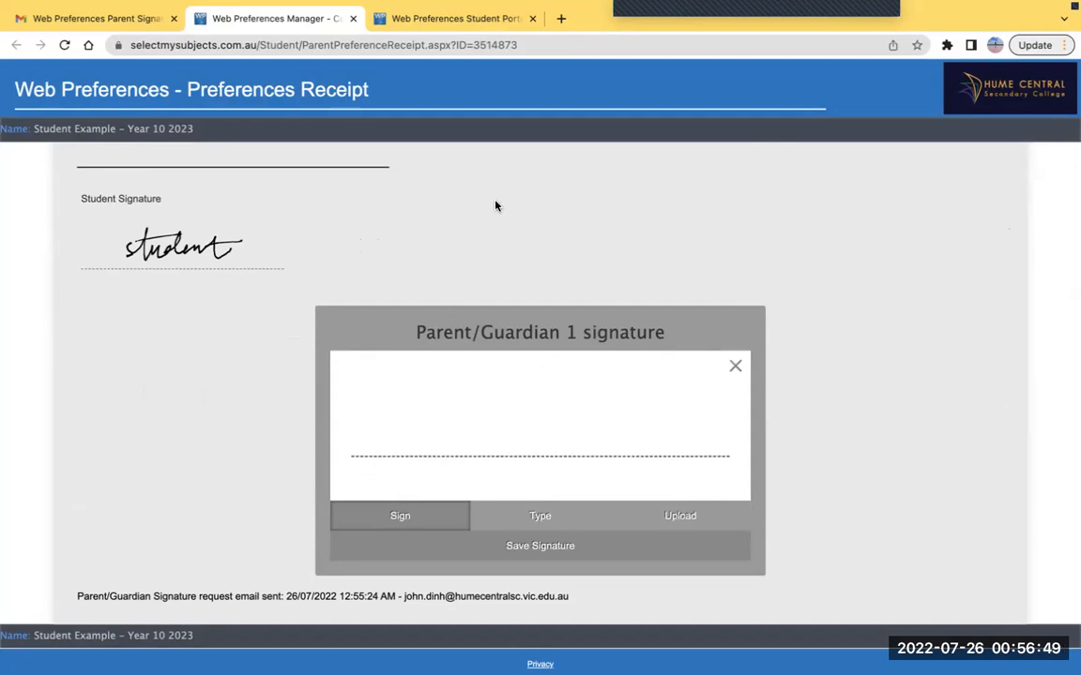
scroll(499, 215, down, 2)
Write 'parent' as the Parent/Guardian 1 signature, save it, and submit the signature
click(437, 334)
mouse_move(436, 340)
mouse_down()
mouse_move(447, 329)
mouse_move(478, 343)
mouse_move(534, 326)
mouse_move(568, 333)
mouse_move(569, 321)
mouse_up()
click(550, 461)
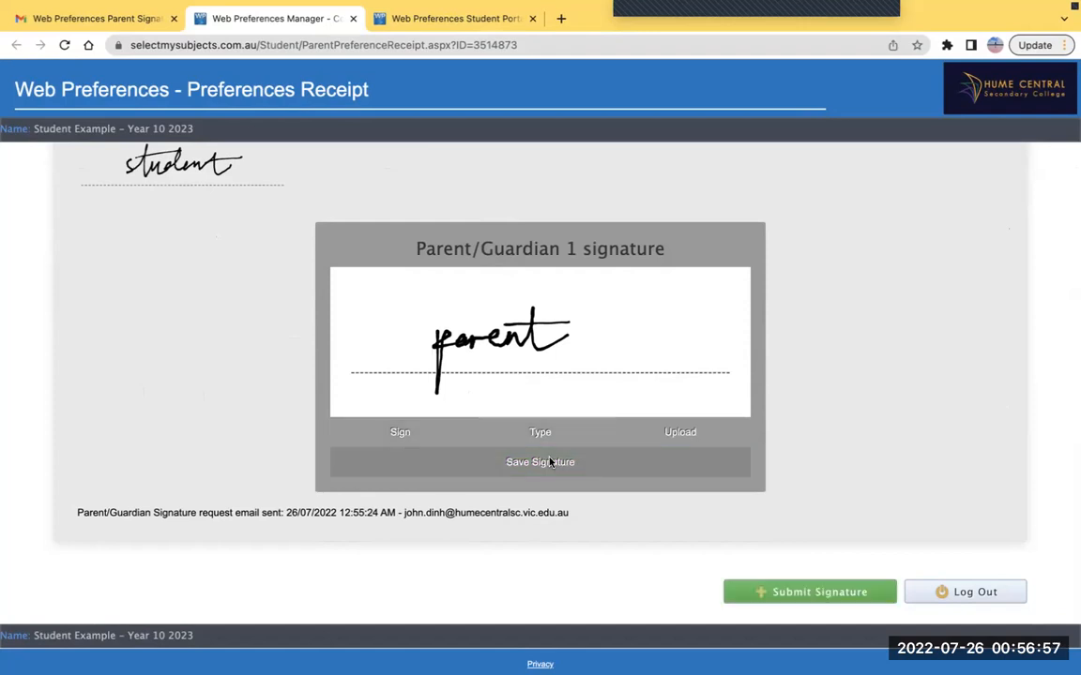
click(808, 591)
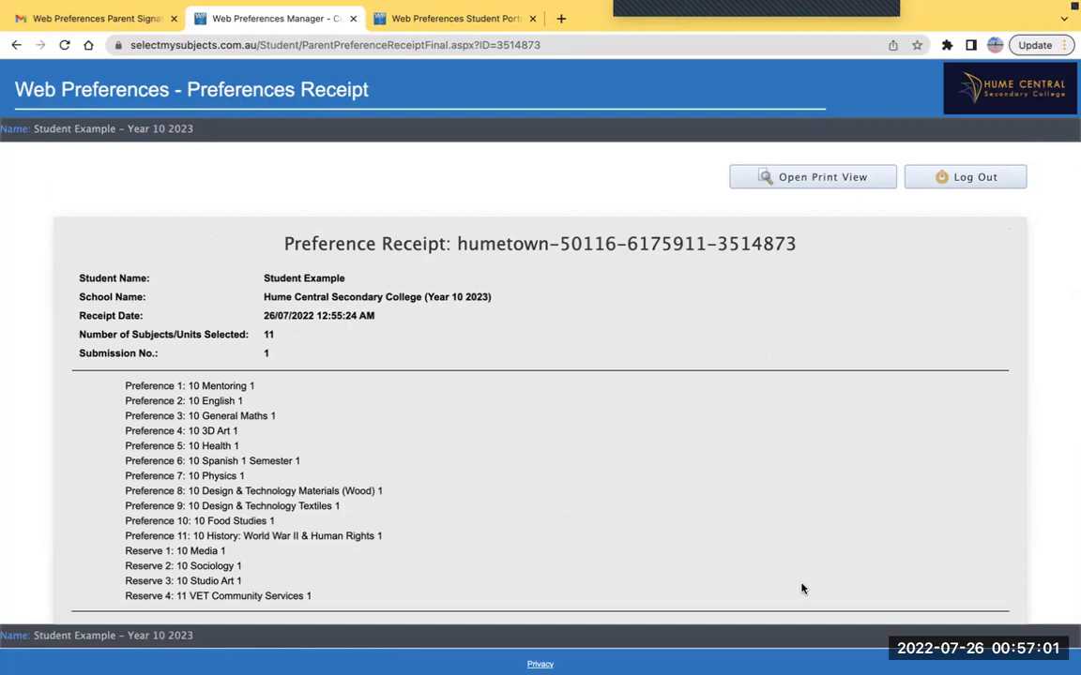
Scroll the final Preference Receipt to confirm both student and Parent/Guardian 1 signatures appear
scroll(723, 538, down, 10)
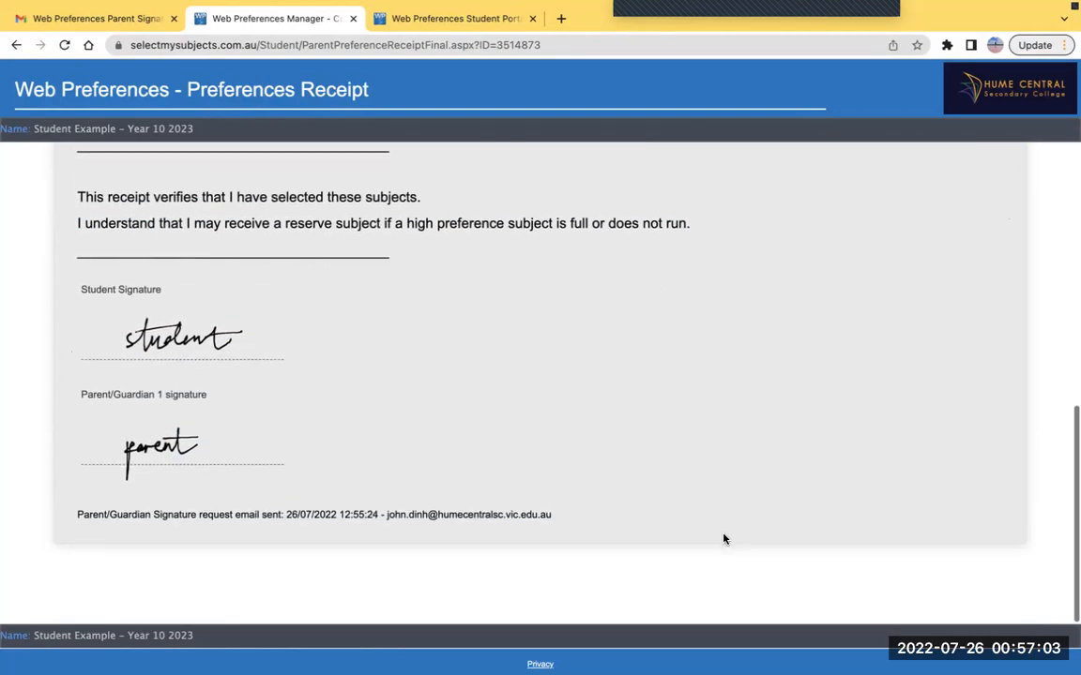